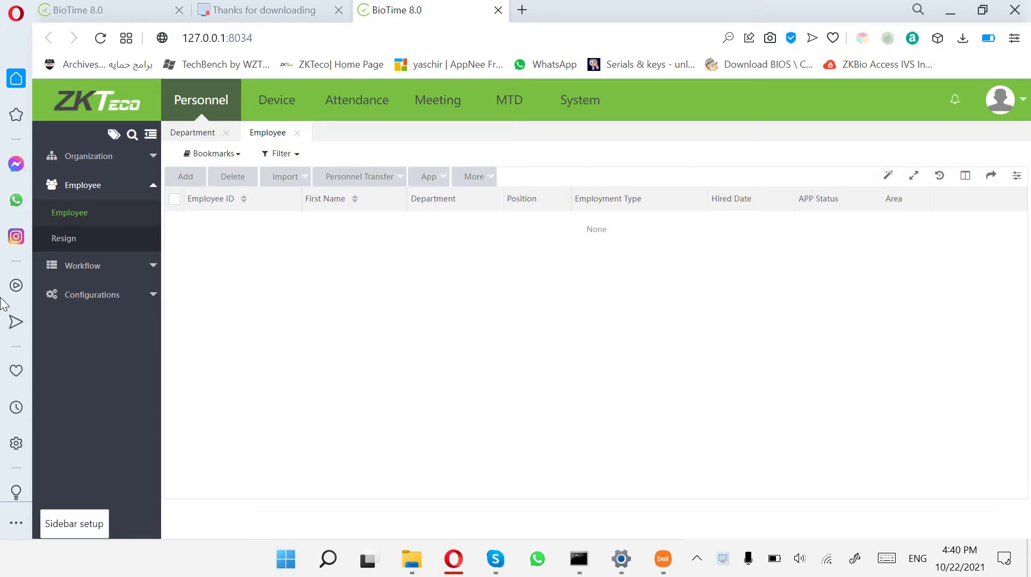
From the dashboard, log out of the admin account via the avatar menu and confirm.
left_click(105, 109)
left_click(999, 104)
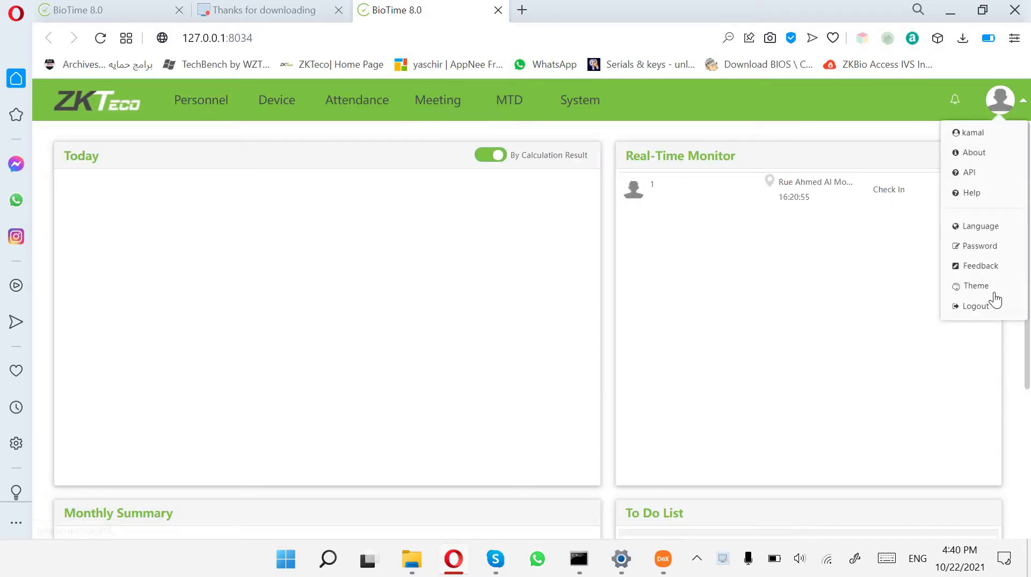
left_click(975, 306)
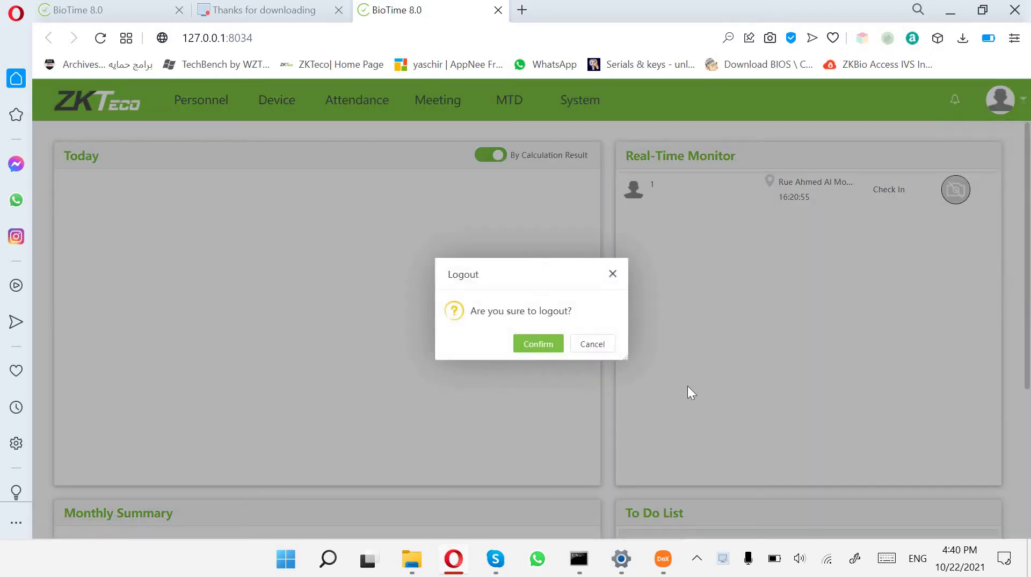
left_click(539, 343)
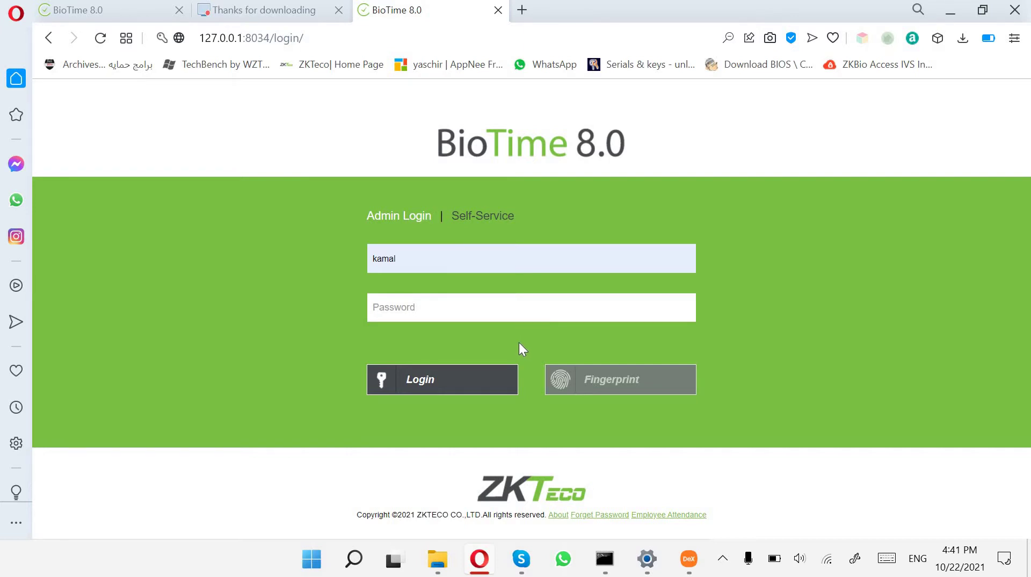
Show the About licence details and highlight the APP Count value 0/1.
left_click(561, 519)
left_click_drag(391, 273, 376, 272)
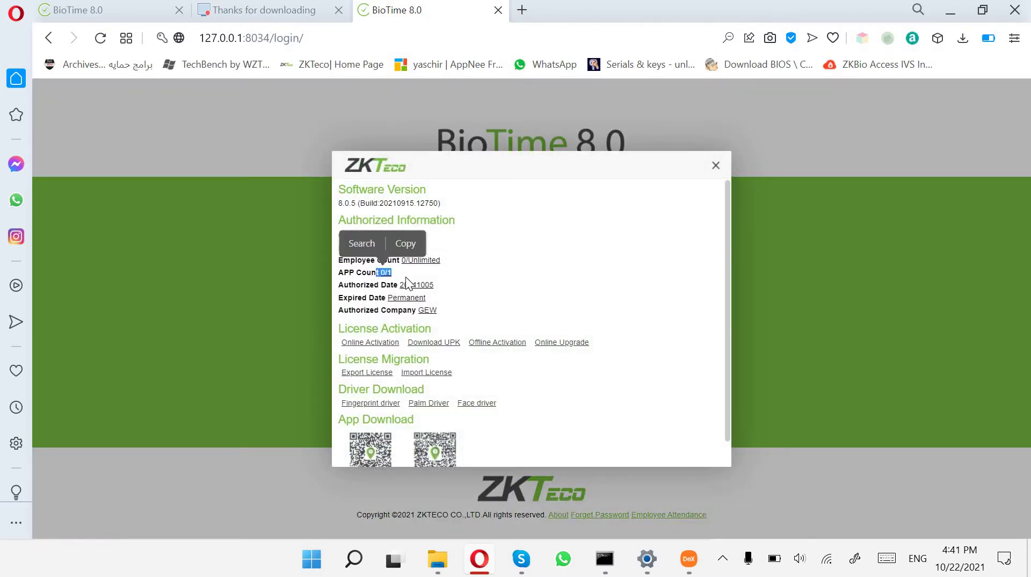
left_click_drag(391, 272, 381, 272)
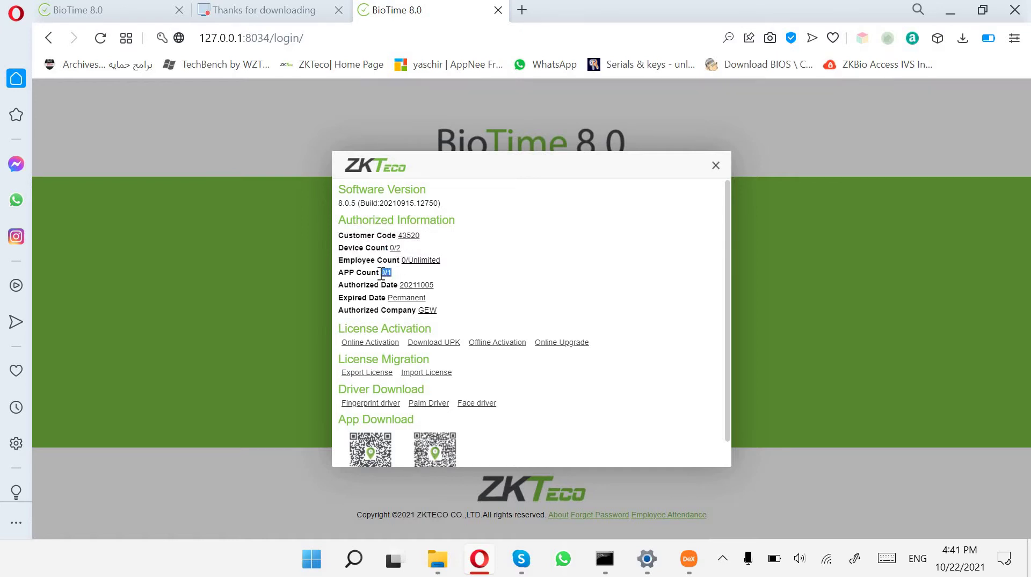
left_click(412, 273)
Close the About window and open Google Play on the Samsung DeX desktop.
left_click(716, 166)
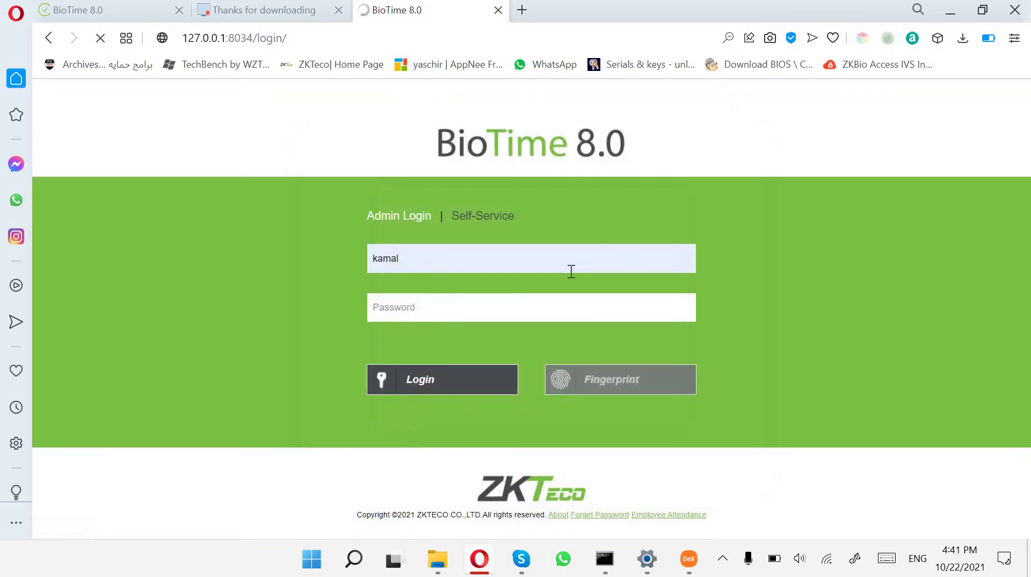
left_click(689, 559)
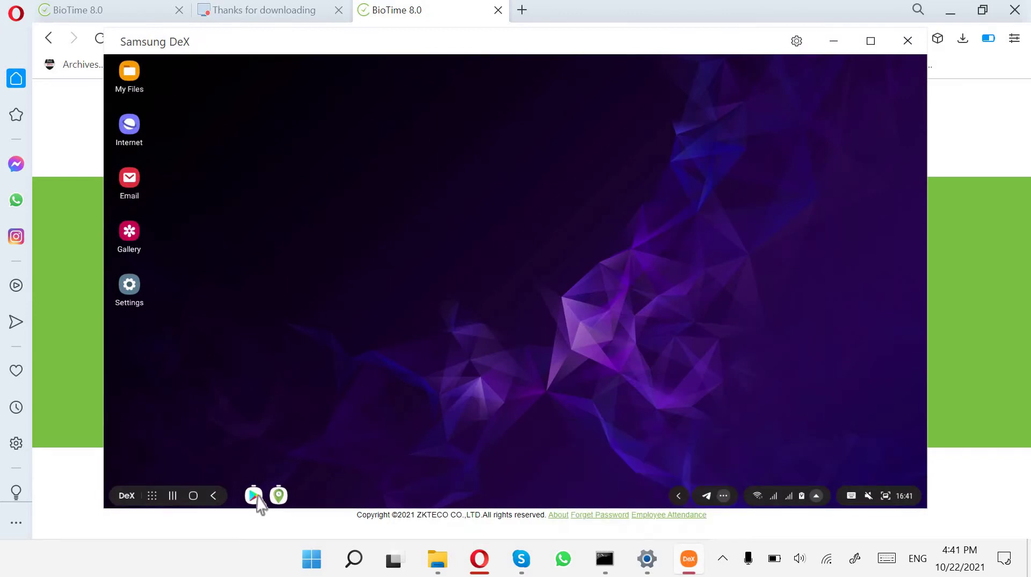
left_click(253, 494)
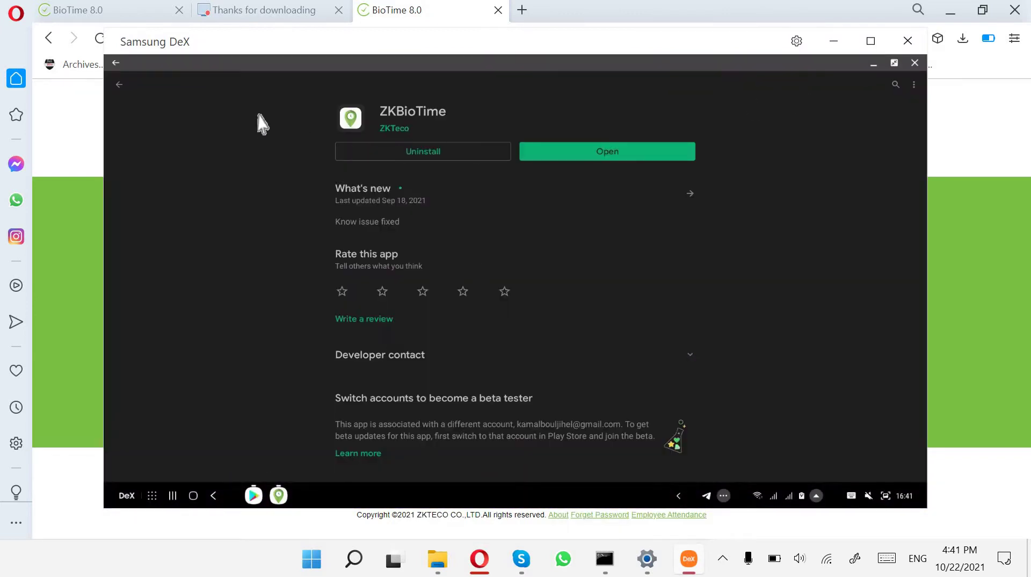
left_click(116, 90)
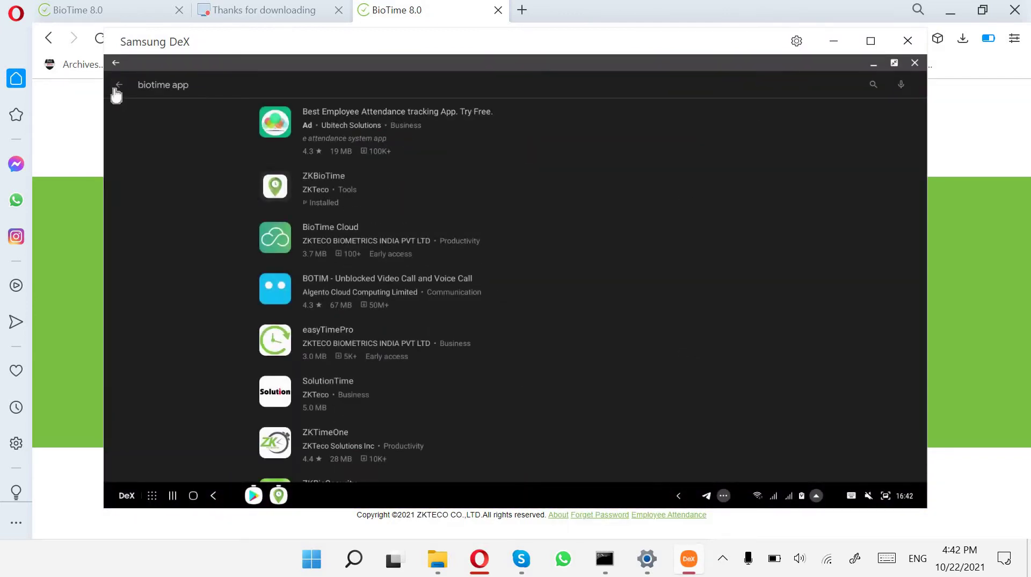
left_click(116, 90)
left_click(116, 90)
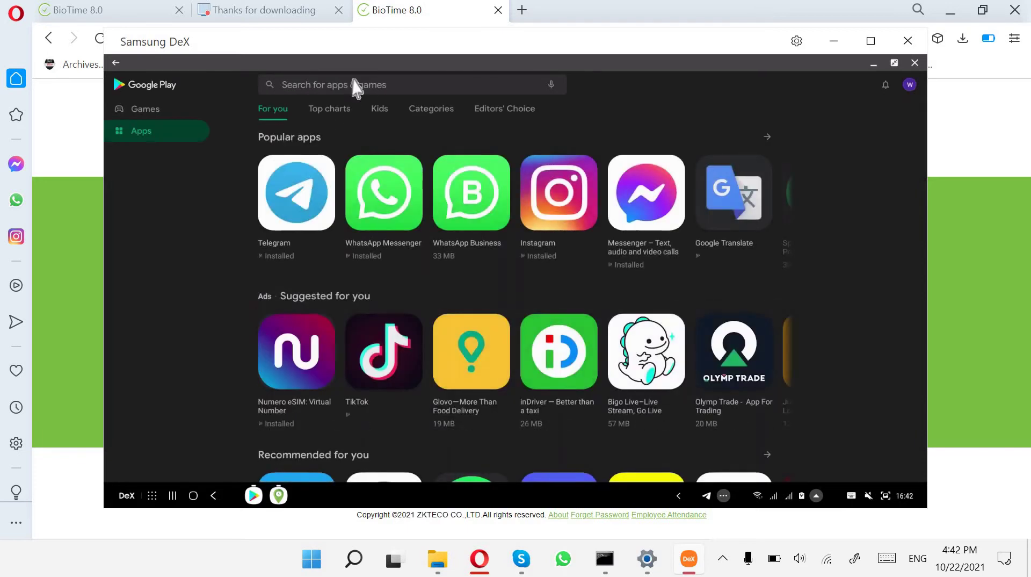
Search Google Play for 'zkbiotime', view the ZKBioTime app page, then minimize DeX.
left_click(354, 86)
type("zk")
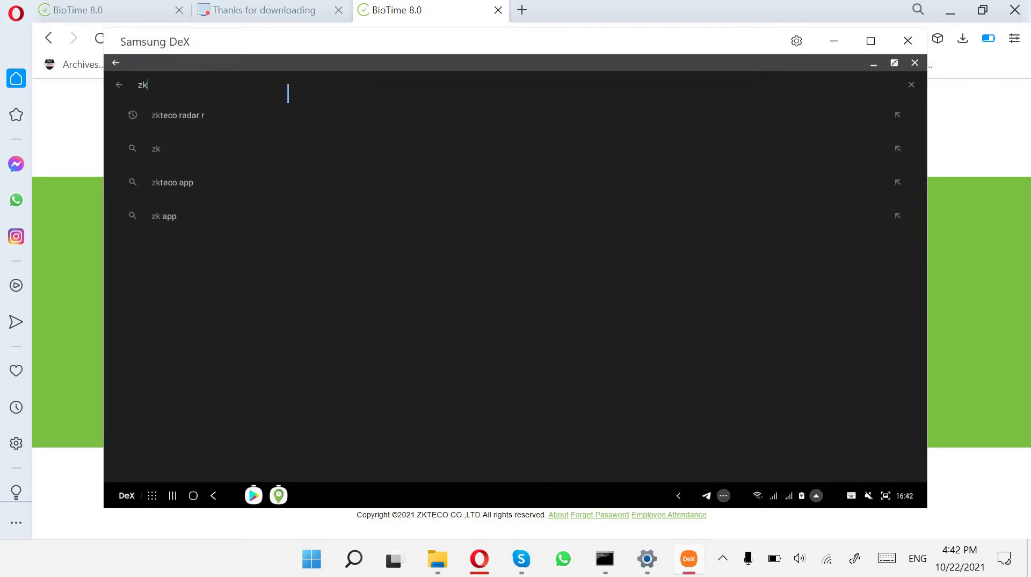
type("biotime")
key("Return")
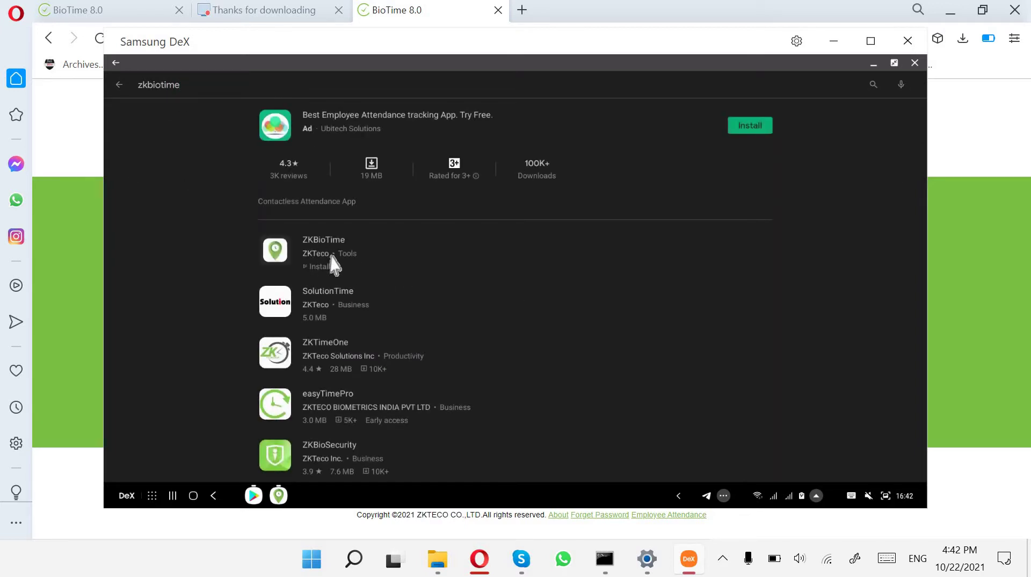
left_click(271, 245)
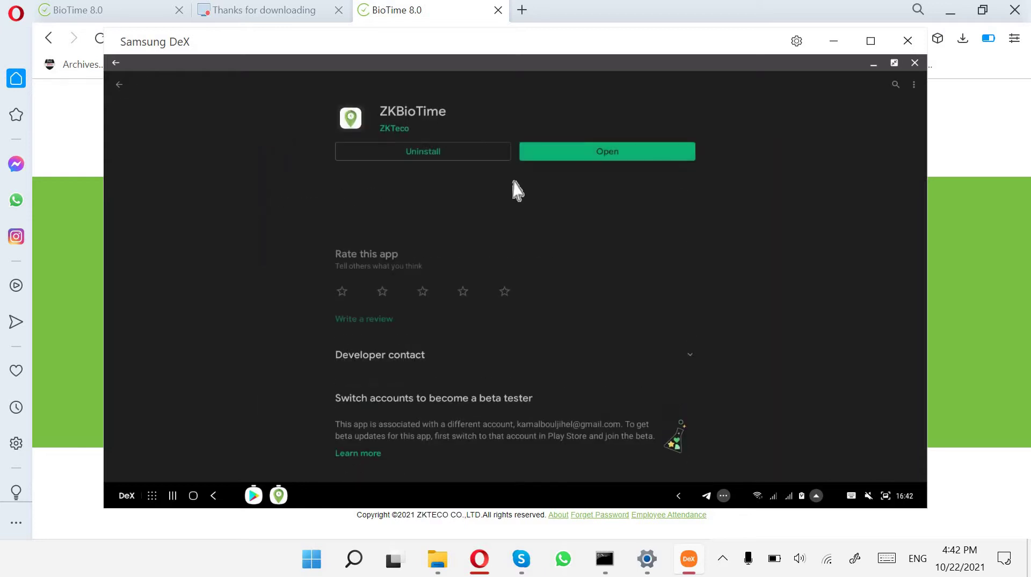
left_click(611, 156)
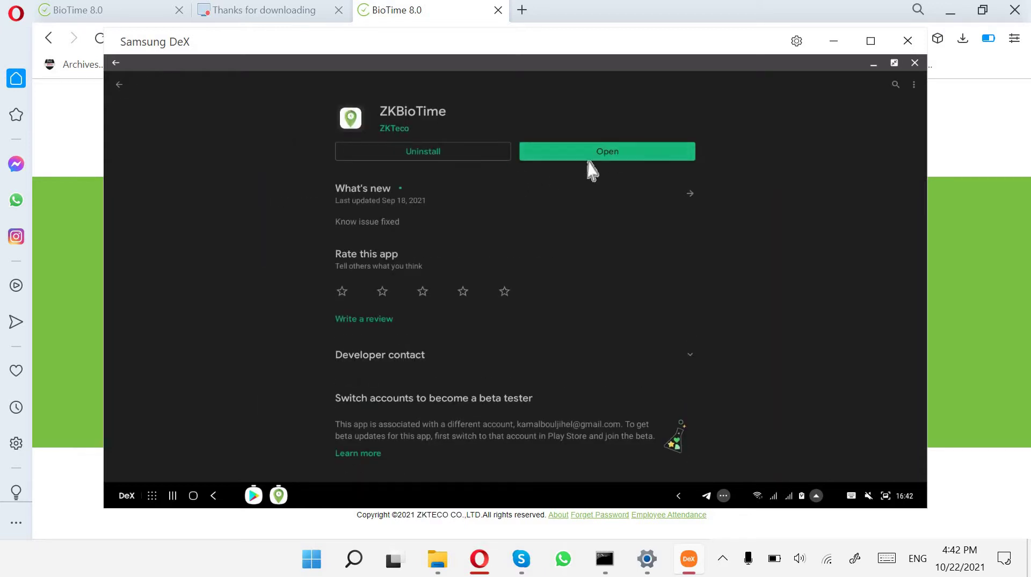
left_click(873, 66)
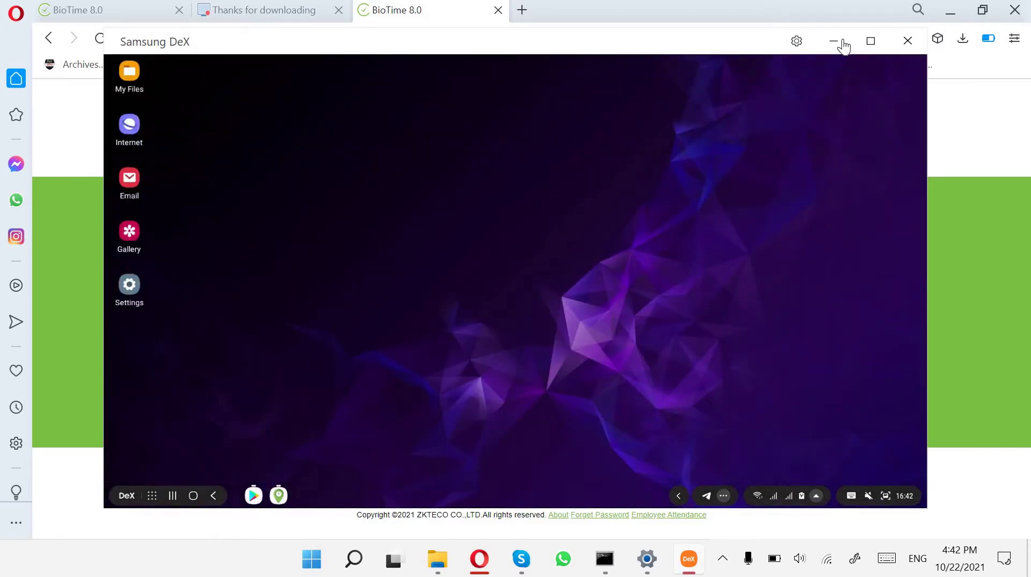
left_click(834, 41)
Re-enter the admin username and log in to BioTime.
left_click(411, 294)
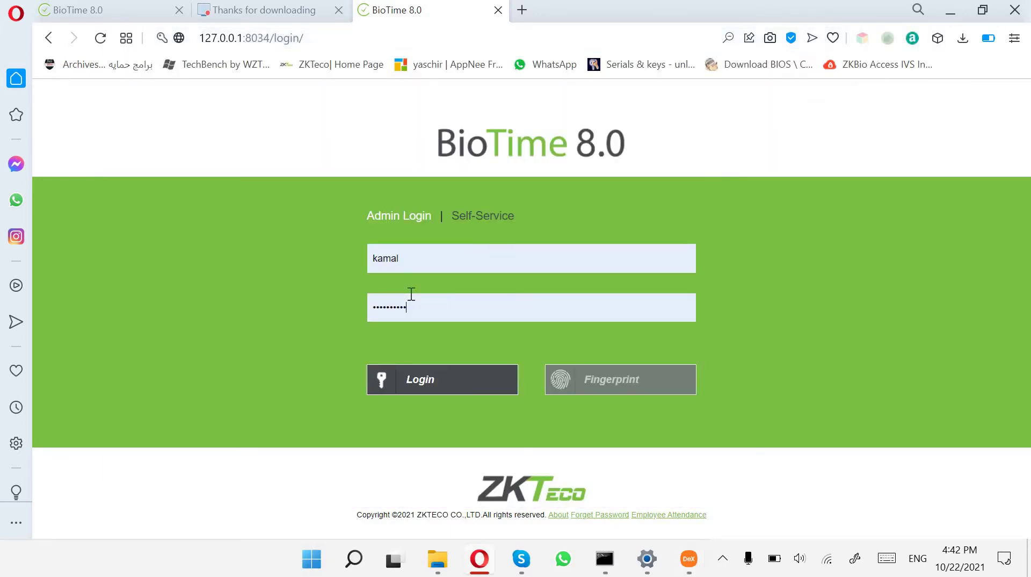
double_click(421, 264)
key("BackSpace")
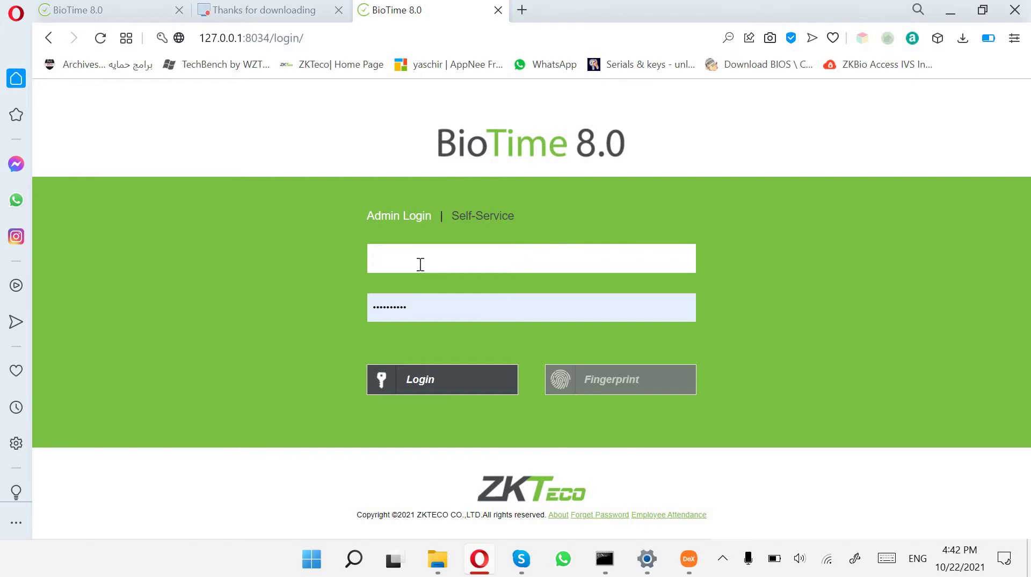
type("kaml")
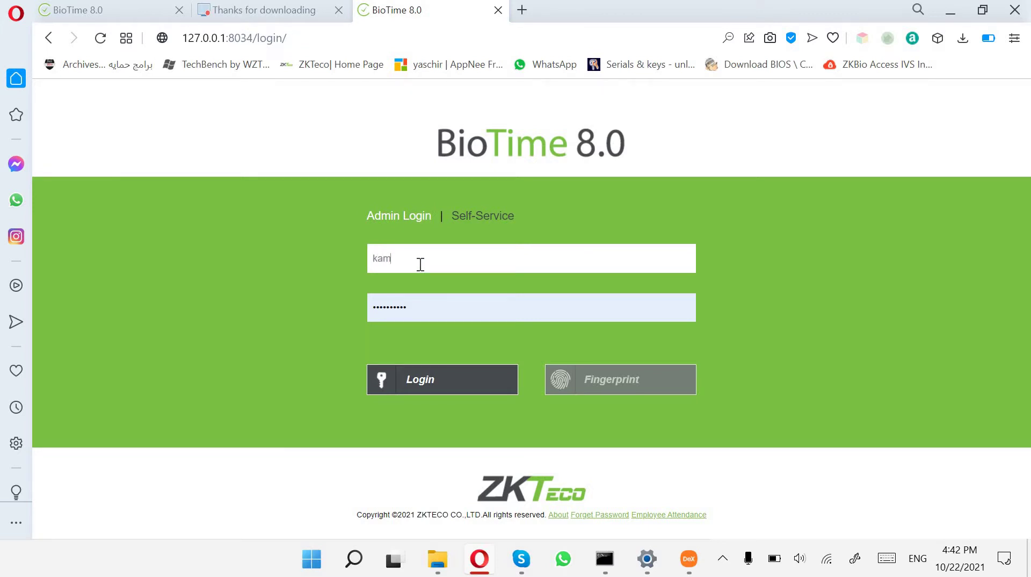
type("al")
key("Return")
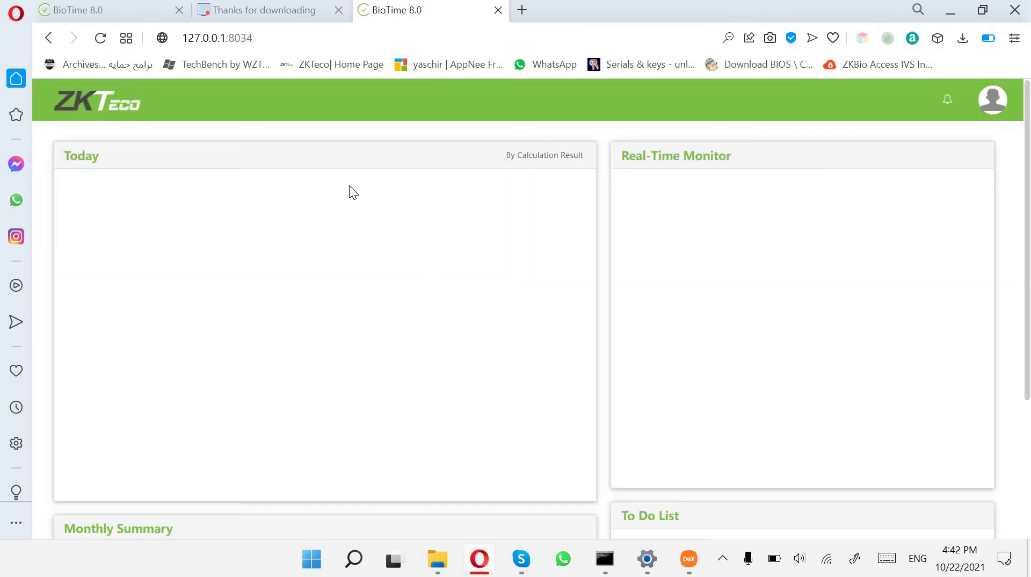
Go to Personnel > Employee > Employee to view the empty employee list.
left_click(182, 105)
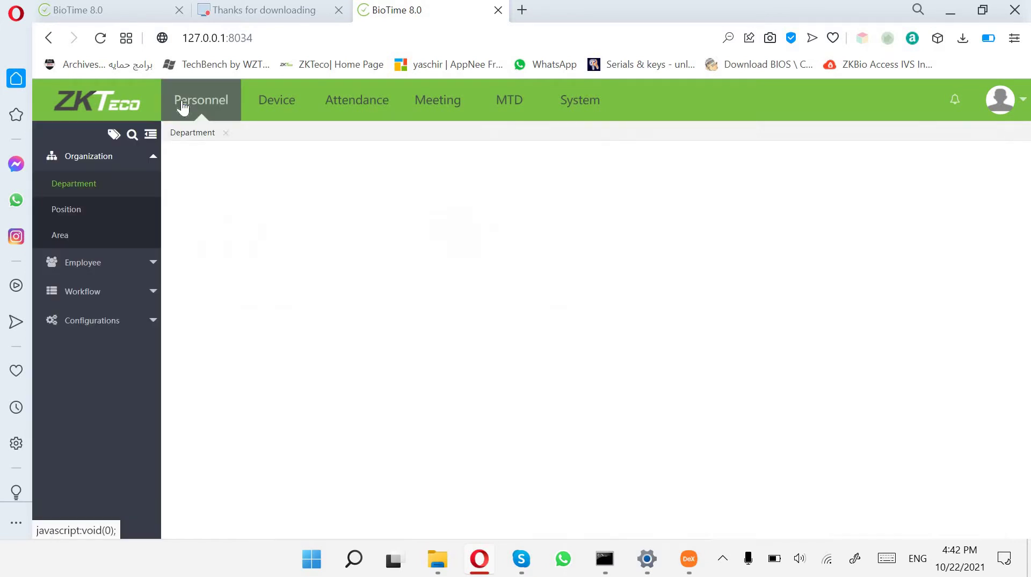
left_click(115, 268)
left_click(69, 214)
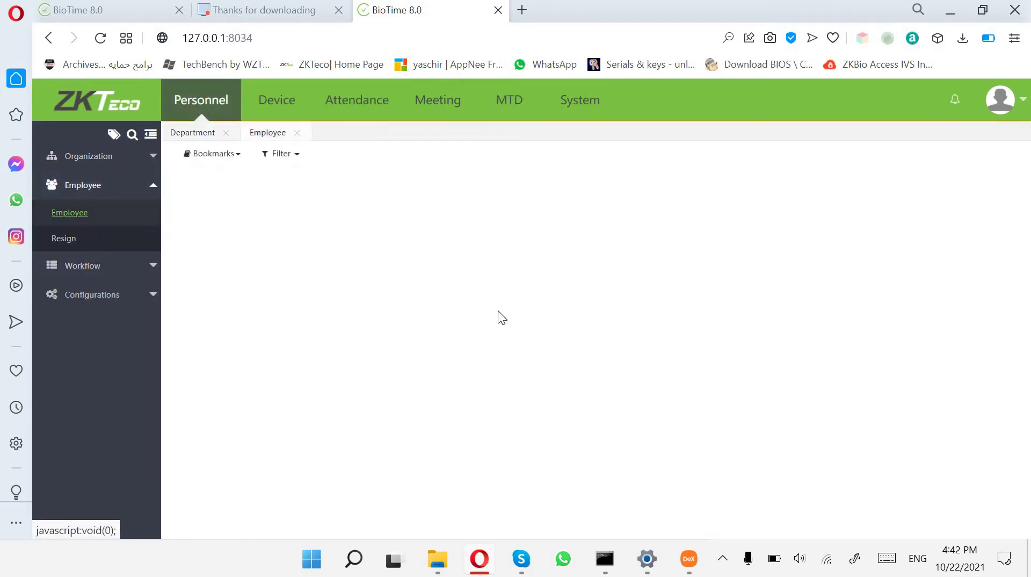
Review the About licence details from the avatar menu, then close them.
left_click(999, 100)
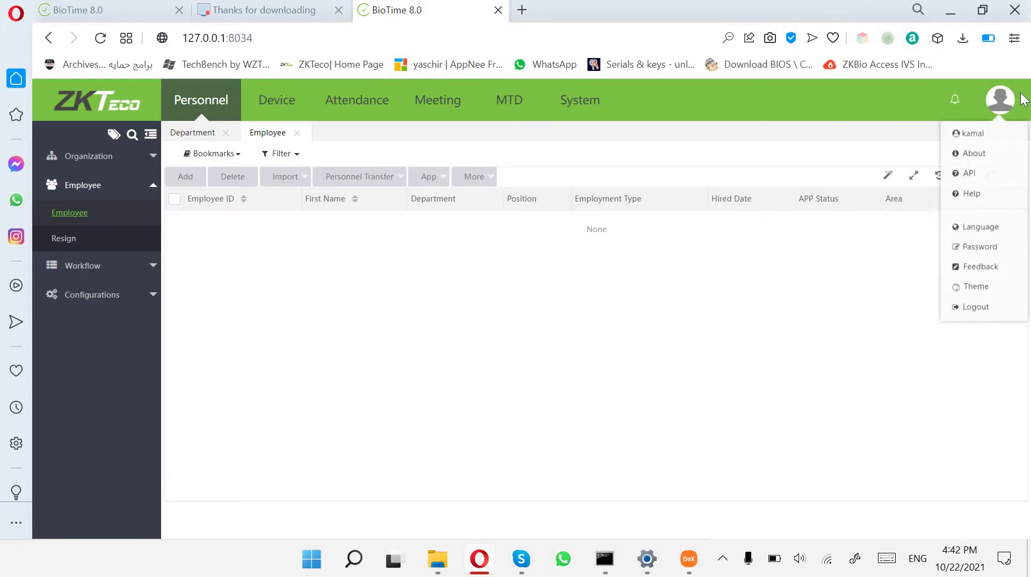
left_click(974, 155)
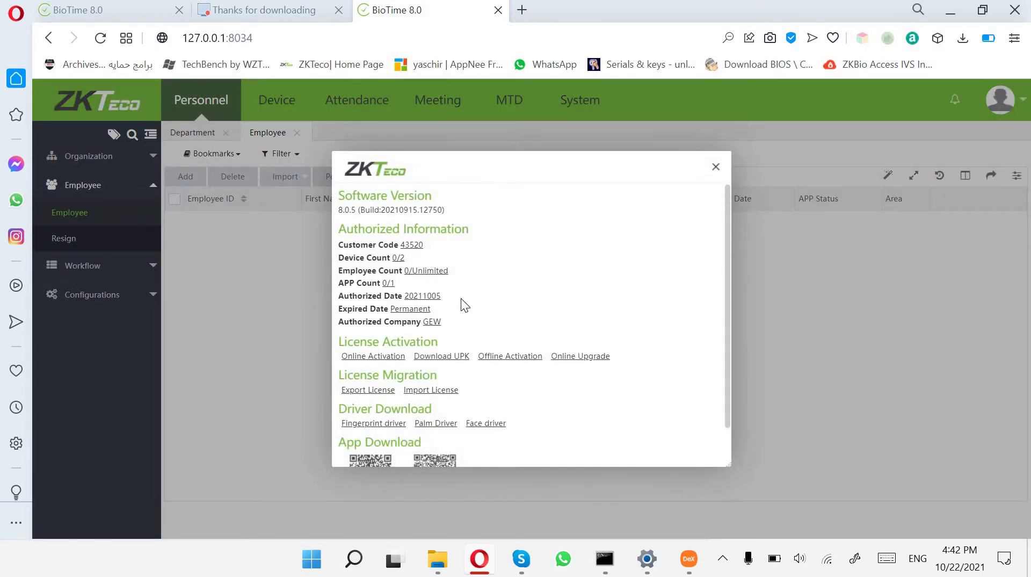
left_click_drag(392, 283, 587, 234)
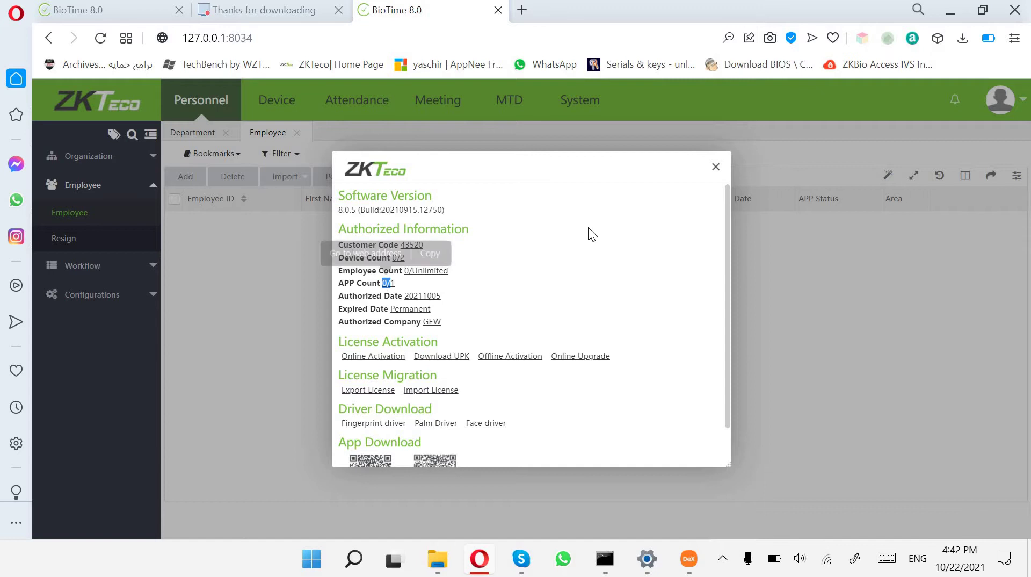
left_click(716, 167)
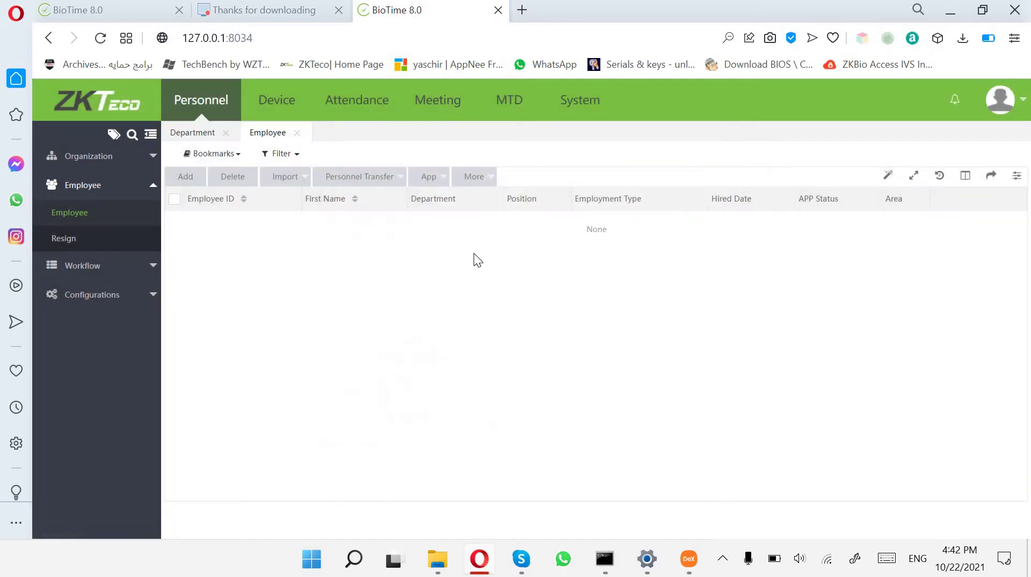
Start a new employee in Department and enter the first and last names.
left_click(189, 184)
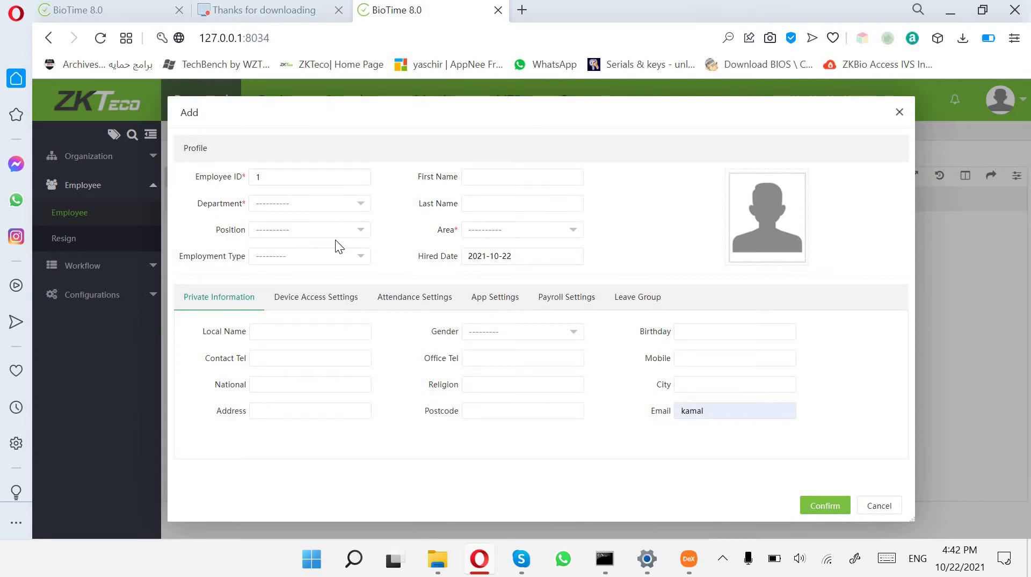
left_click(324, 209)
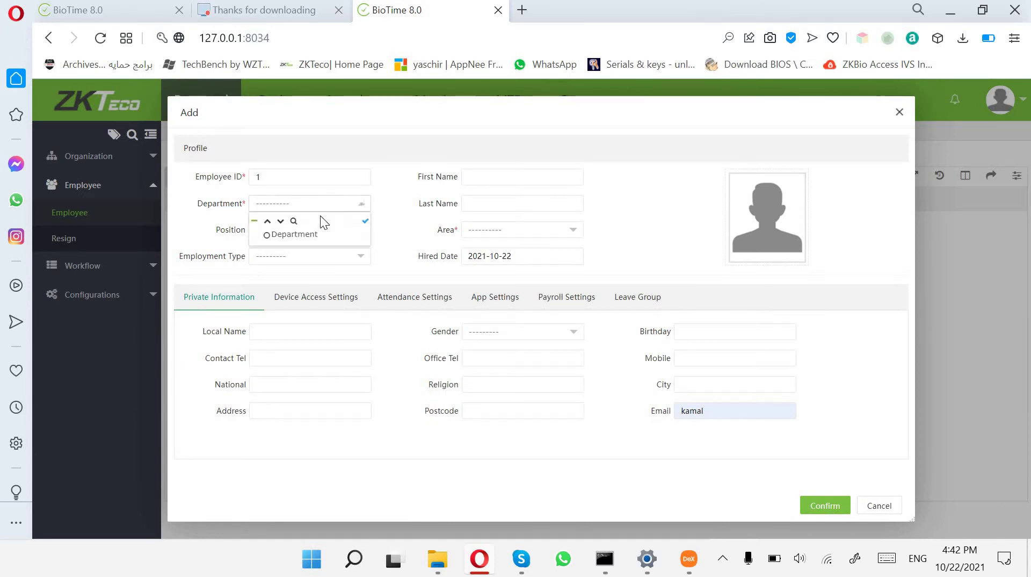
left_click(284, 239)
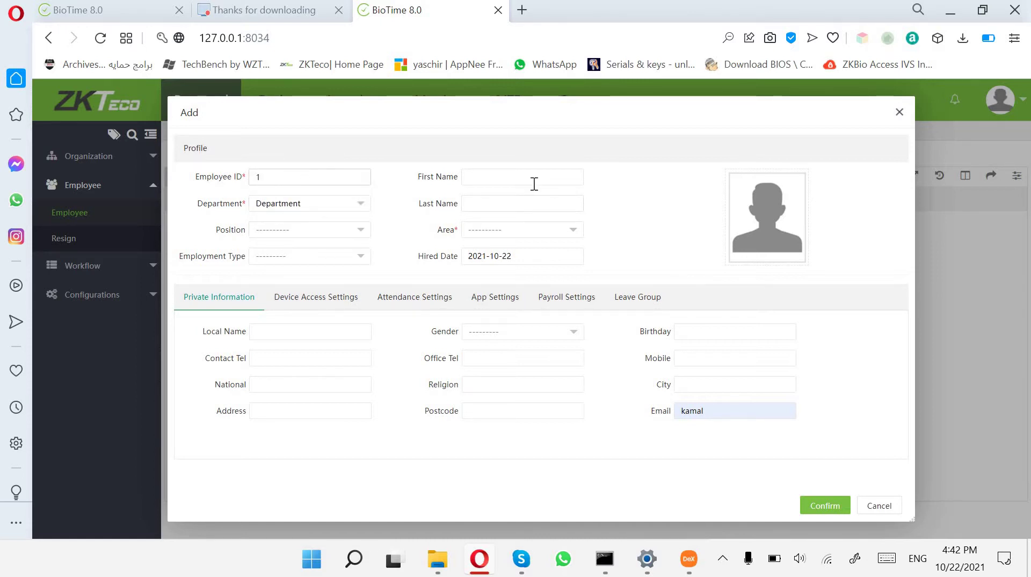
key("Tab")
type("kamal")
key("Tab")
key("Tab")
type("blj")
Set the area to Not Authorized and clear the autofilled Email field.
left_click(509, 234)
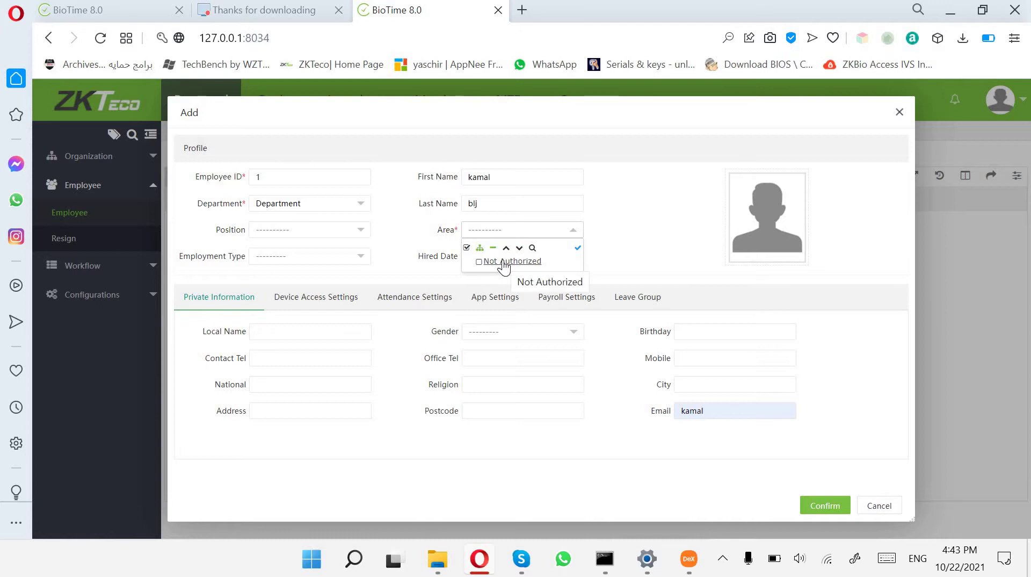
left_click(504, 262)
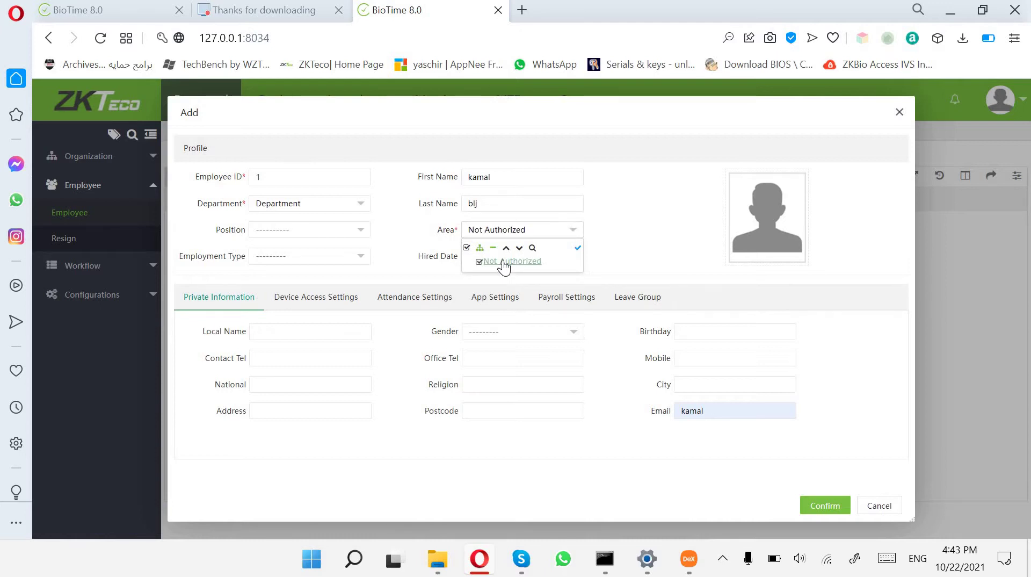
left_click(653, 247)
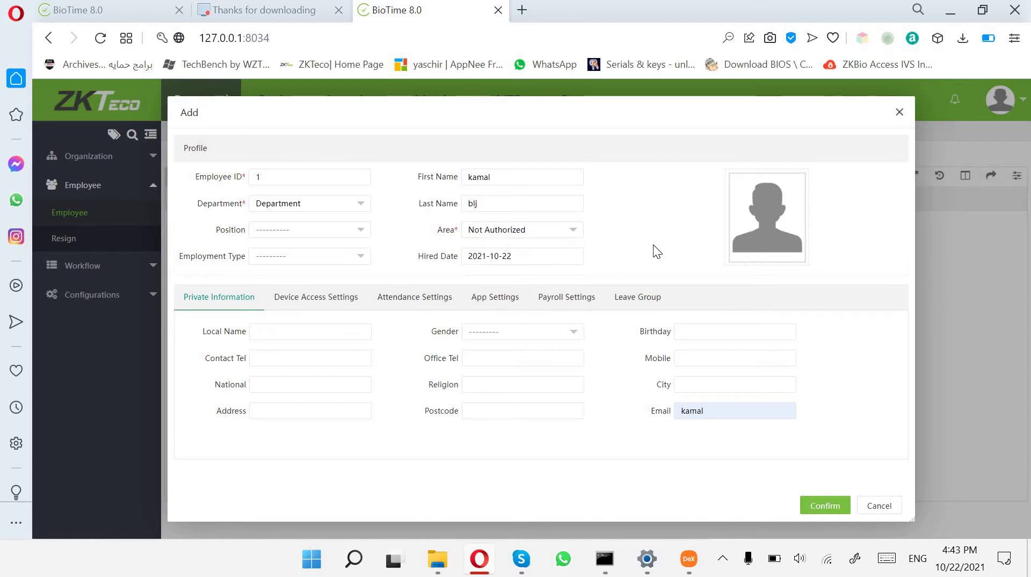
left_click(718, 412)
key("BackSpace")
key("BackSpace")
key("BackSpace")
key("BackSpace")
key("BackSpace")
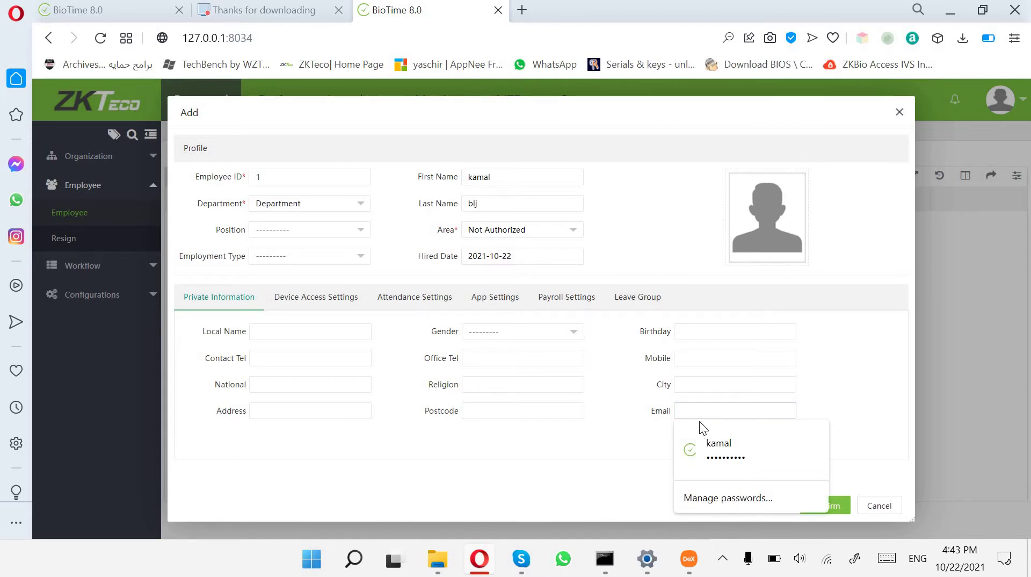
left_click(643, 435)
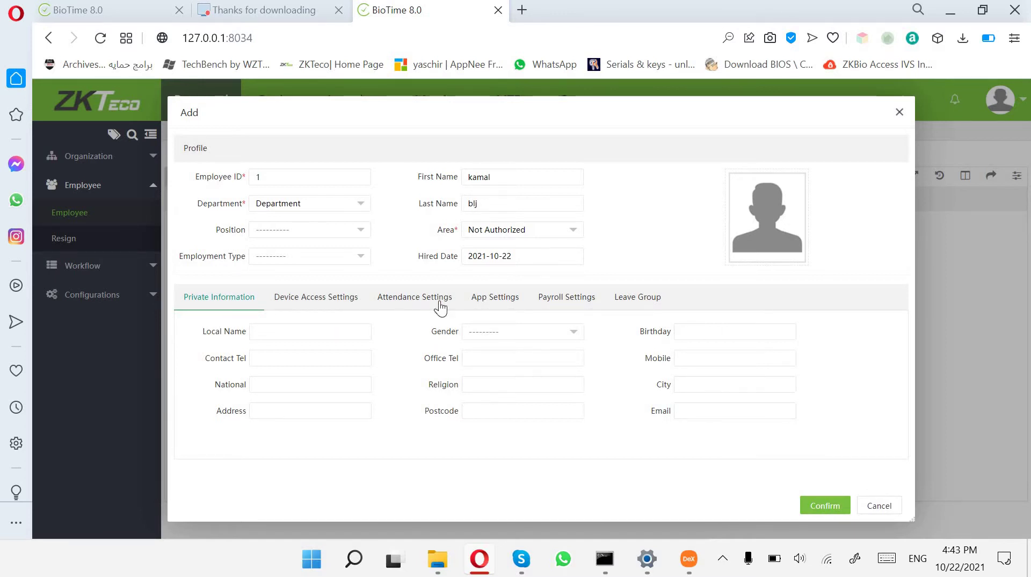
Under App Settings, set APP Status to Enable with APP Role Employee.
left_click(481, 304)
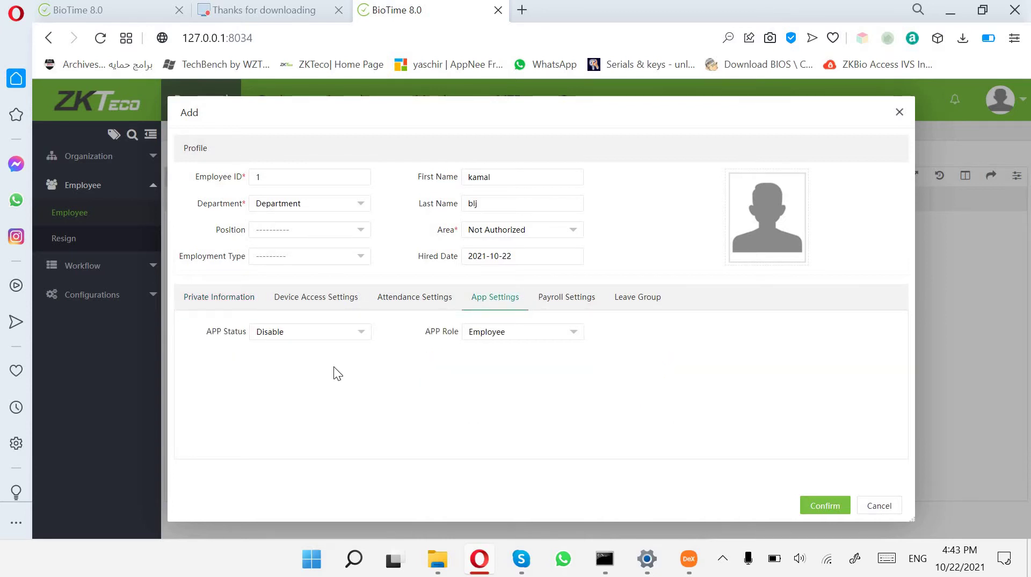
left_click(333, 339)
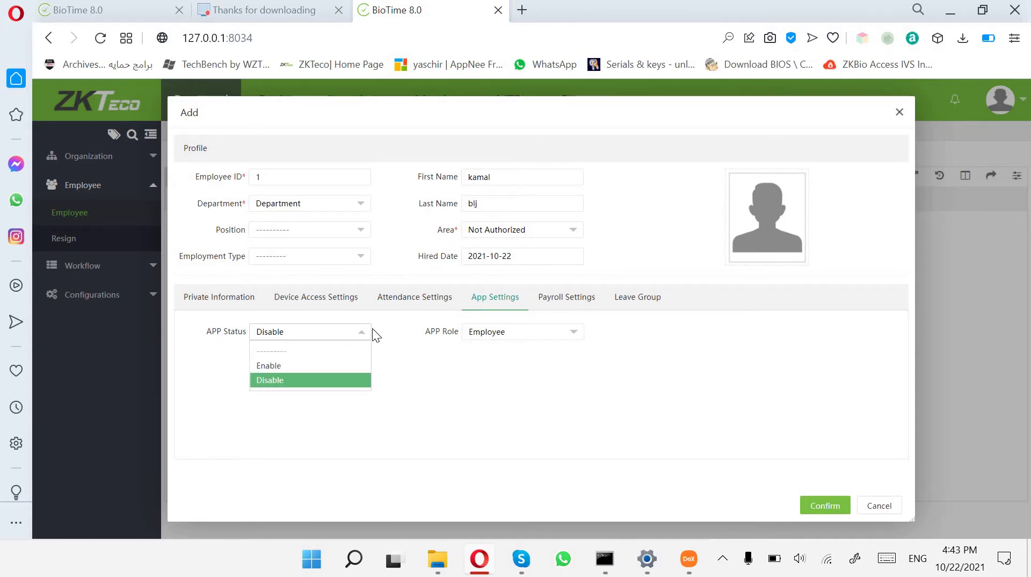
left_click(258, 367)
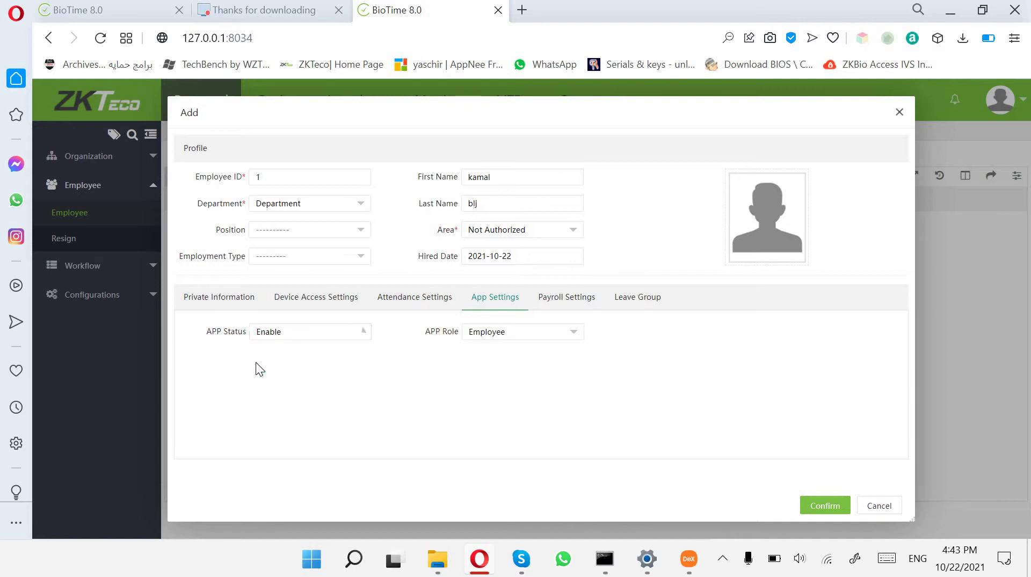
left_click(525, 339)
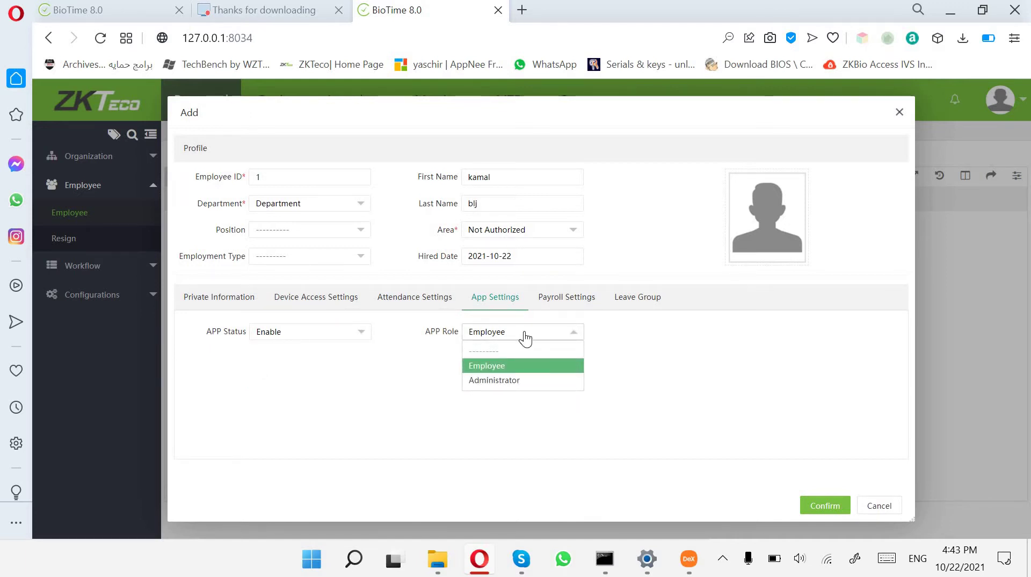
left_click(507, 367)
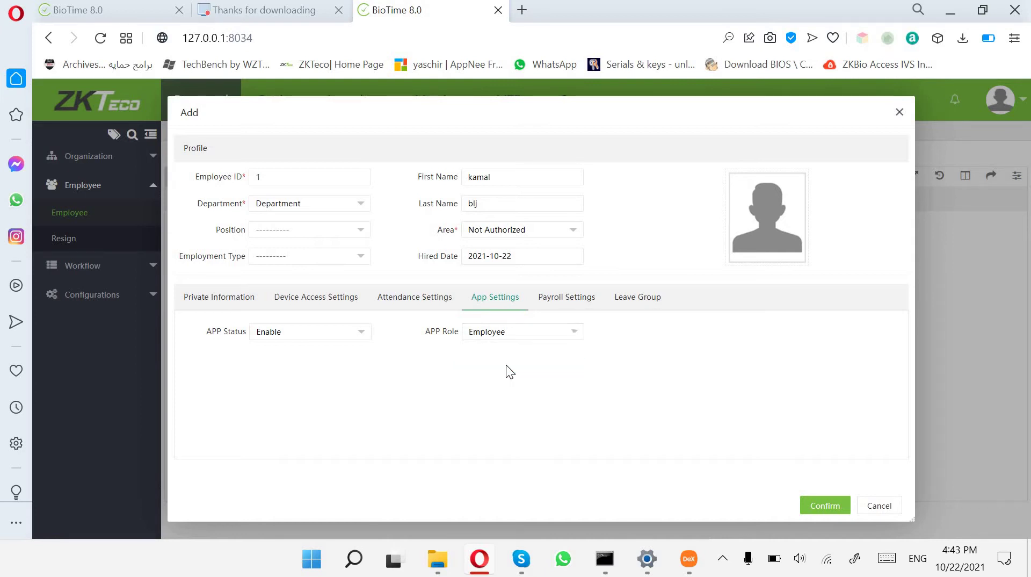
Replace the Self-Password with a new password and save the employee.
left_click(422, 304)
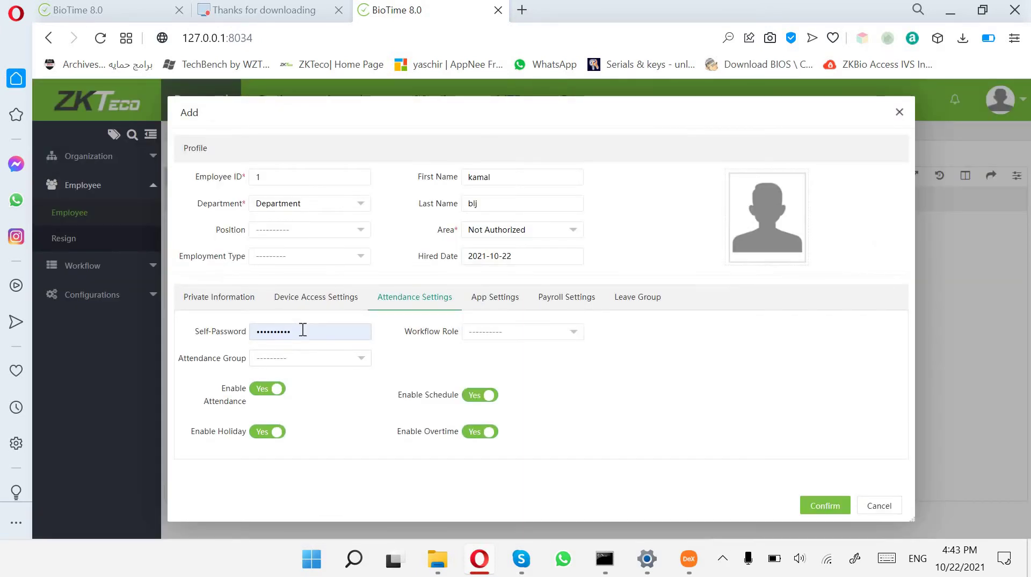
double_click(303, 330)
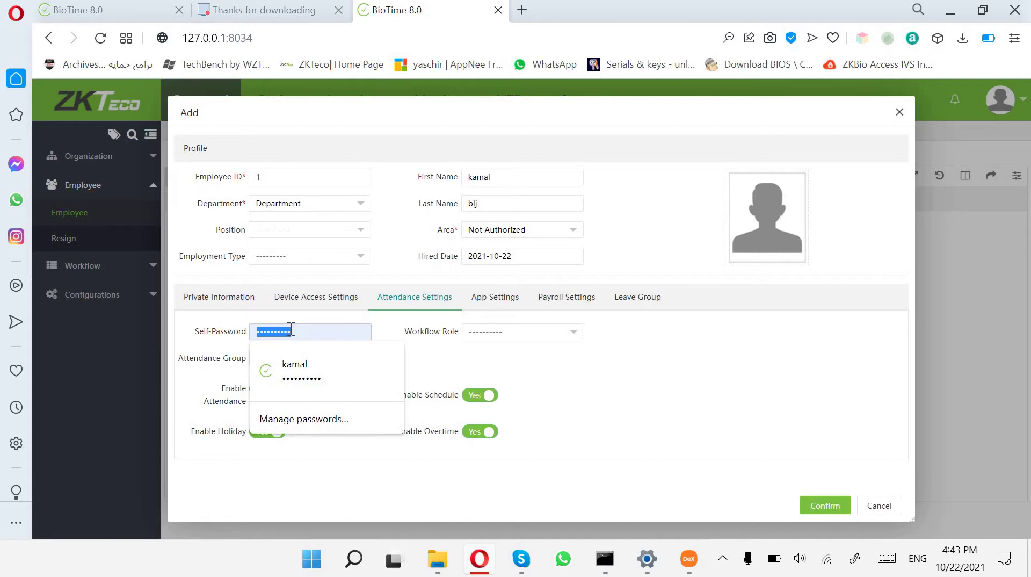
key("BackSpace")
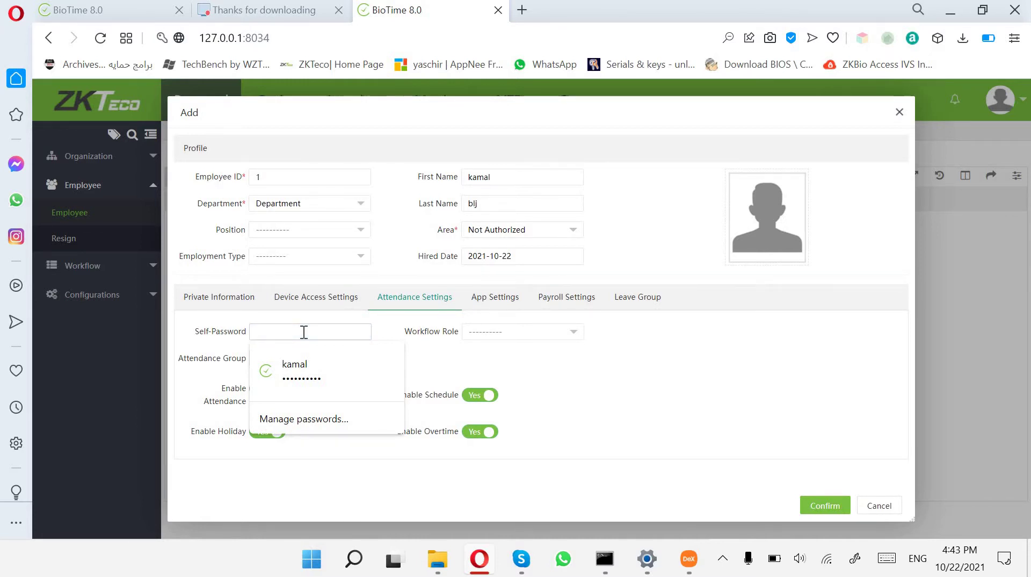
type("12")
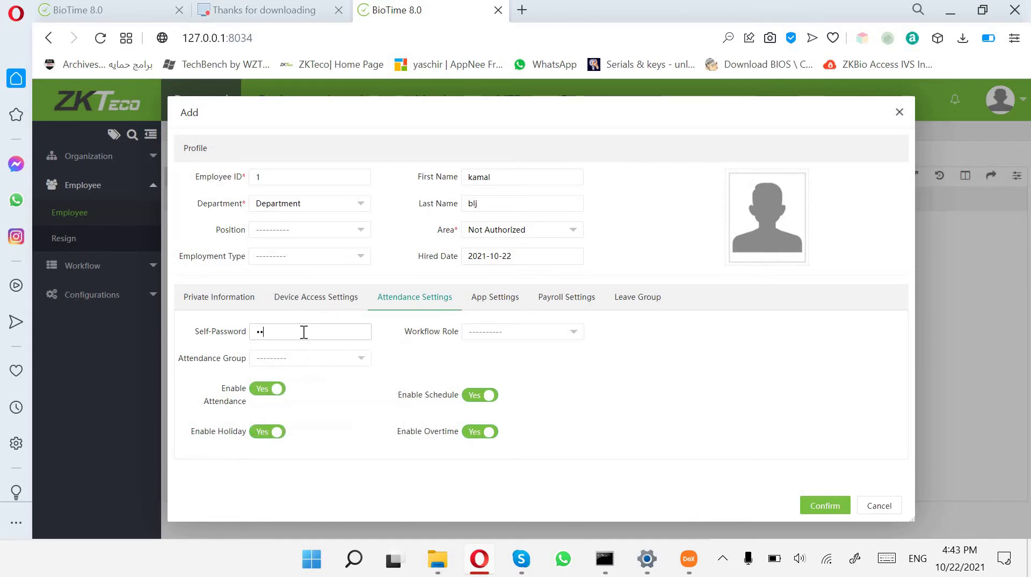
type("3456")
left_click(816, 510)
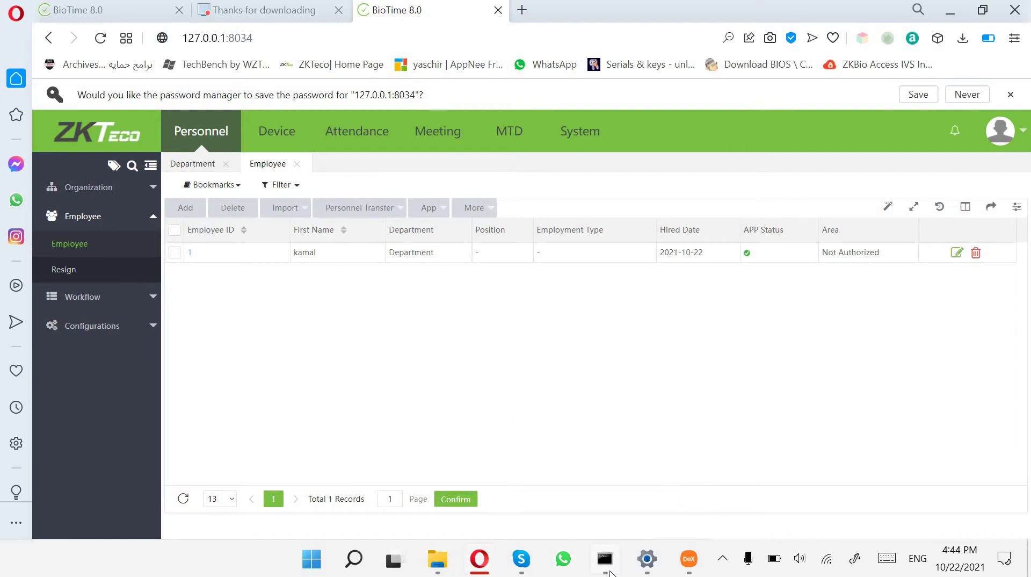
Run ipconfig in Command Prompt and copy the Wi-Fi IPv4 address 192.168.0.44.
left_click(606, 559)
scroll(471, 408, "down", 5)
scroll(471, 408, "up", 1)
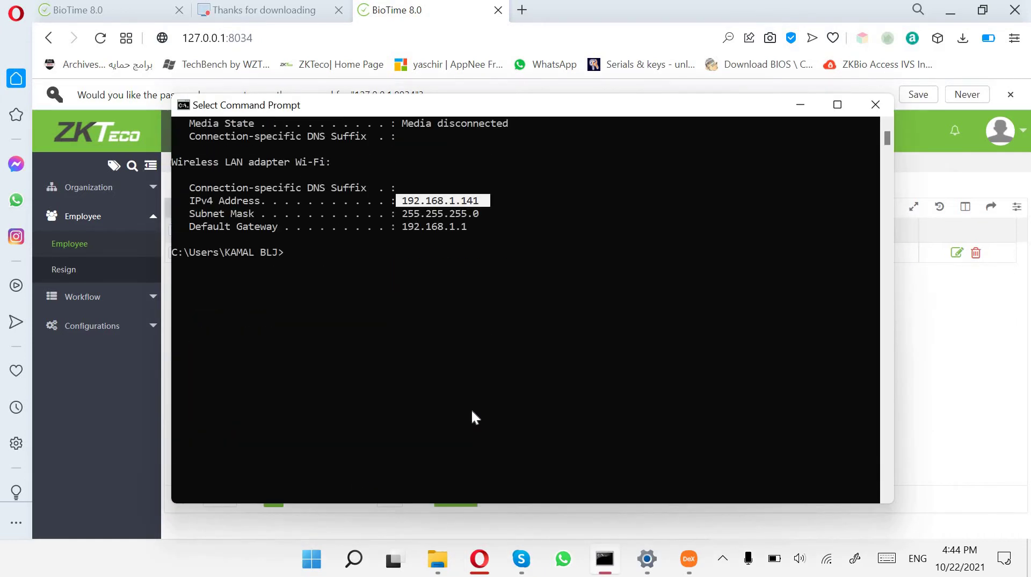
scroll(472, 417, "down", 1)
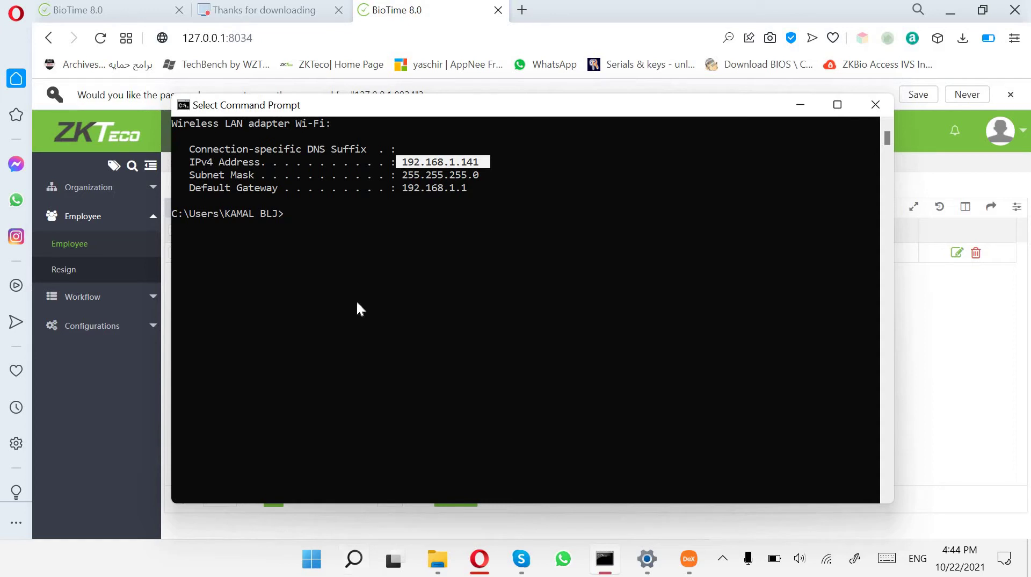
type("ip")
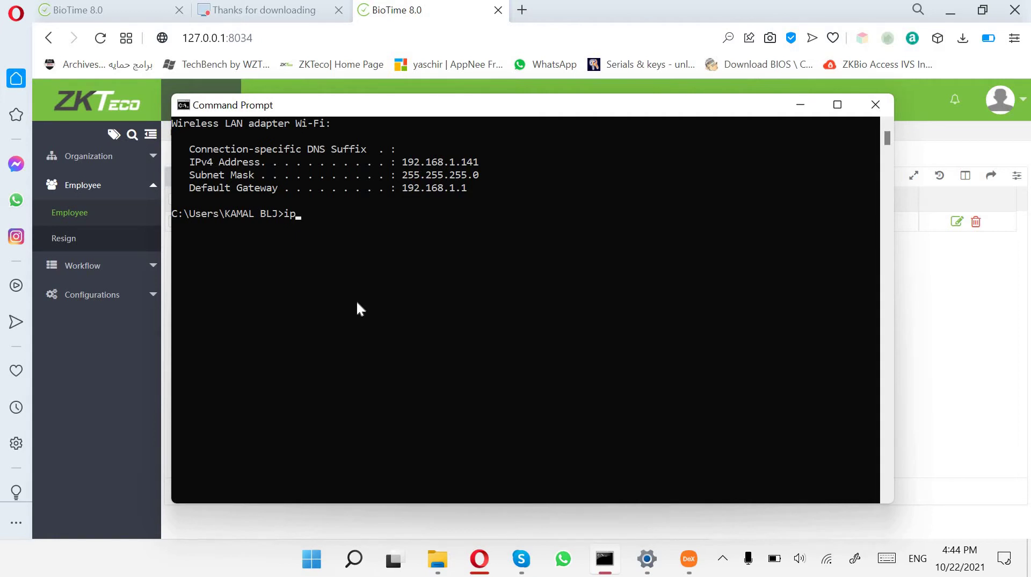
type("config")
key("Return")
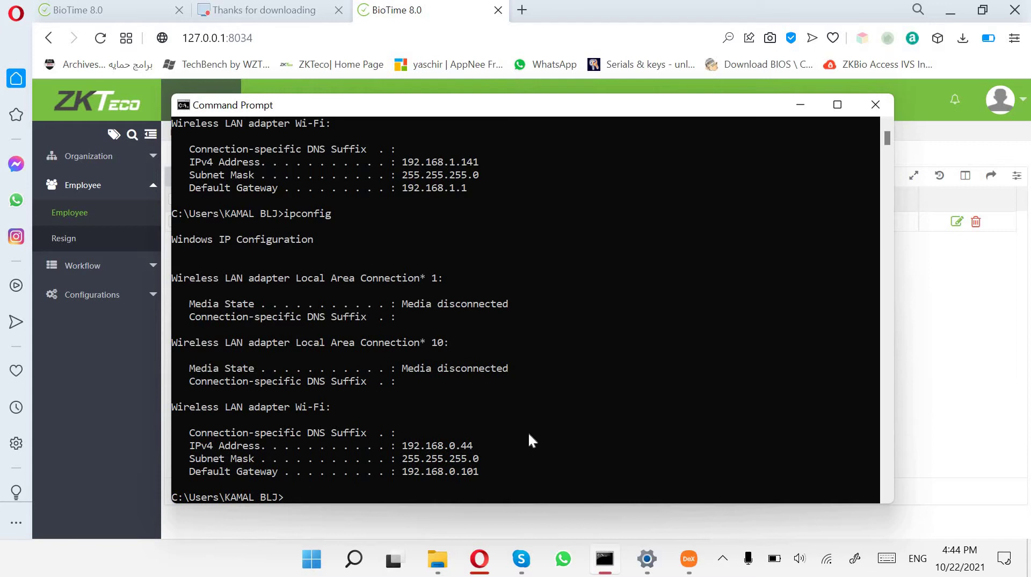
scroll(472, 367, "down", 2)
left_click_drag(471, 368, 417, 370)
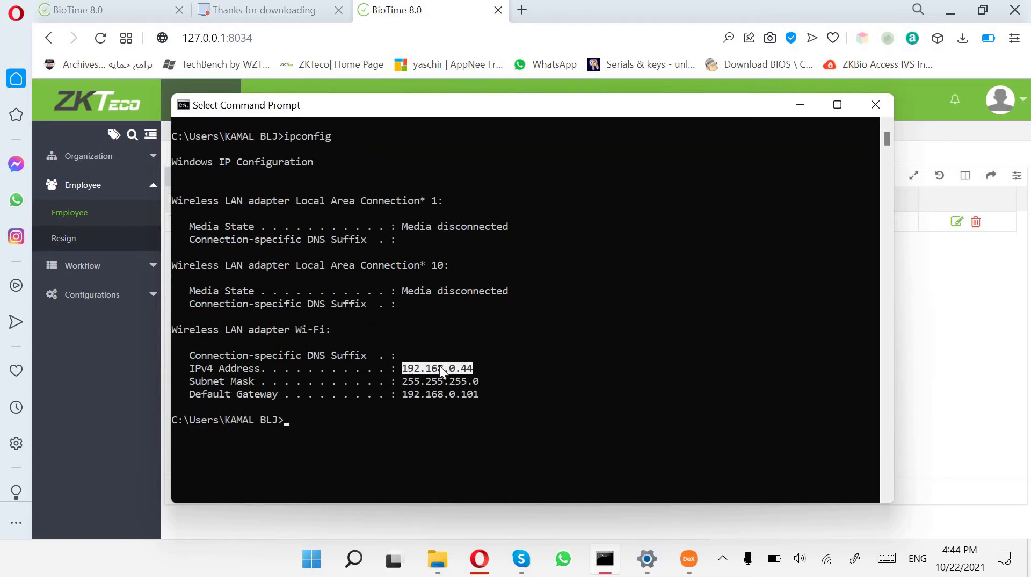
key("ctrl+c")
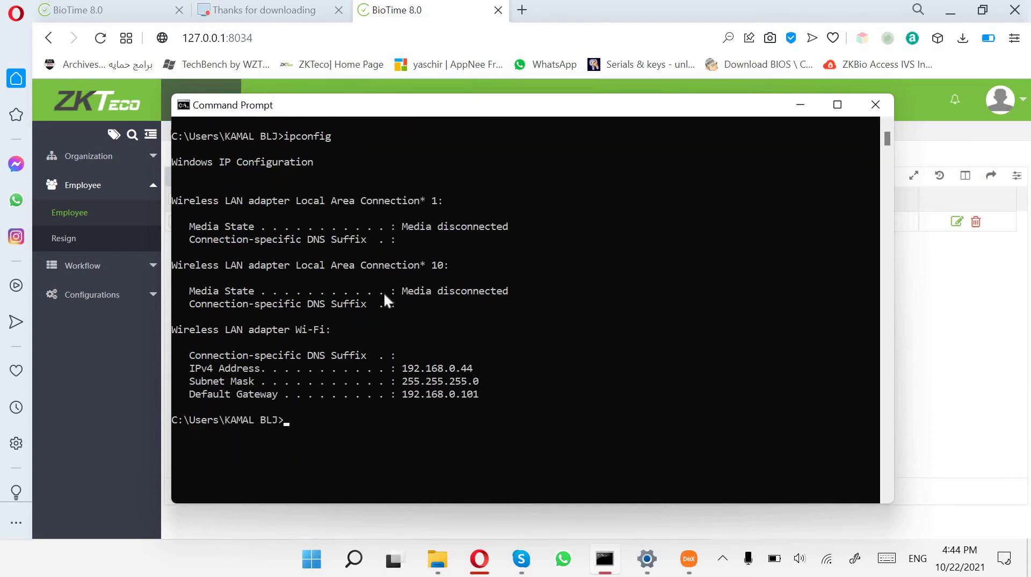
left_click(286, 31)
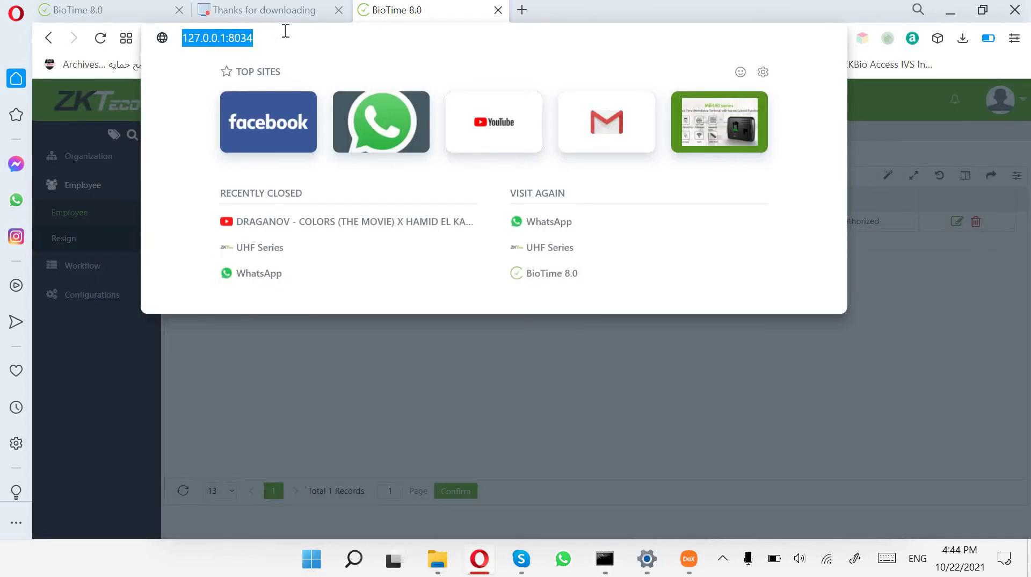
Load 192.168.0.44:8034 in Opera, then bring the Samsung DeX window forward.
key("ctrl+v")
type(":80")
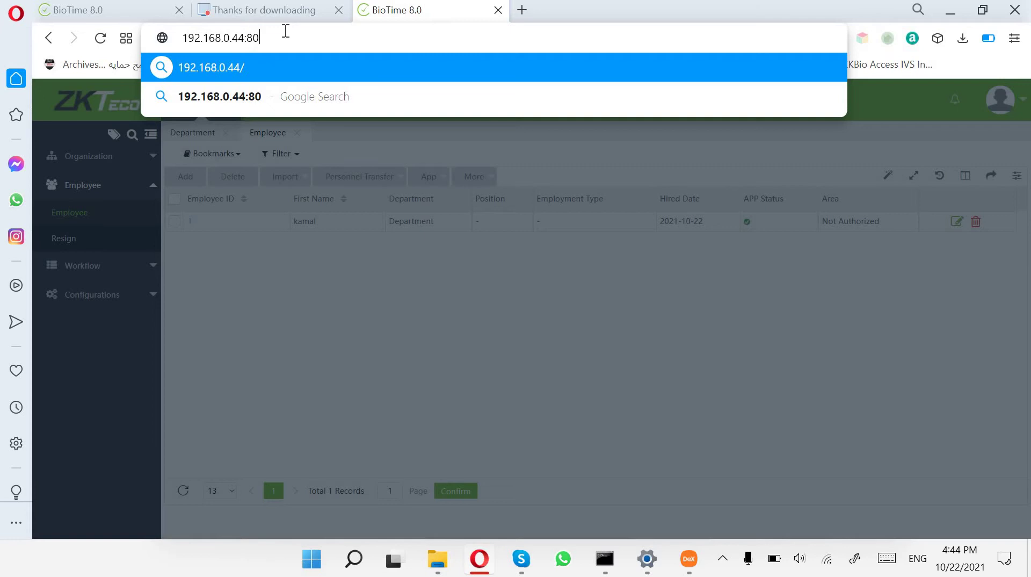
type("34")
key("Return")
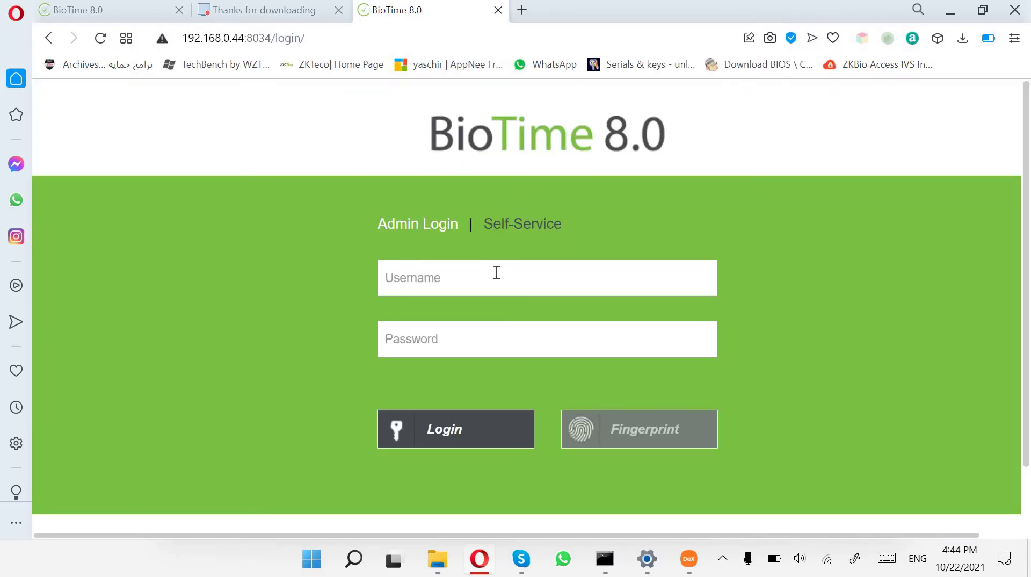
left_click(697, 547)
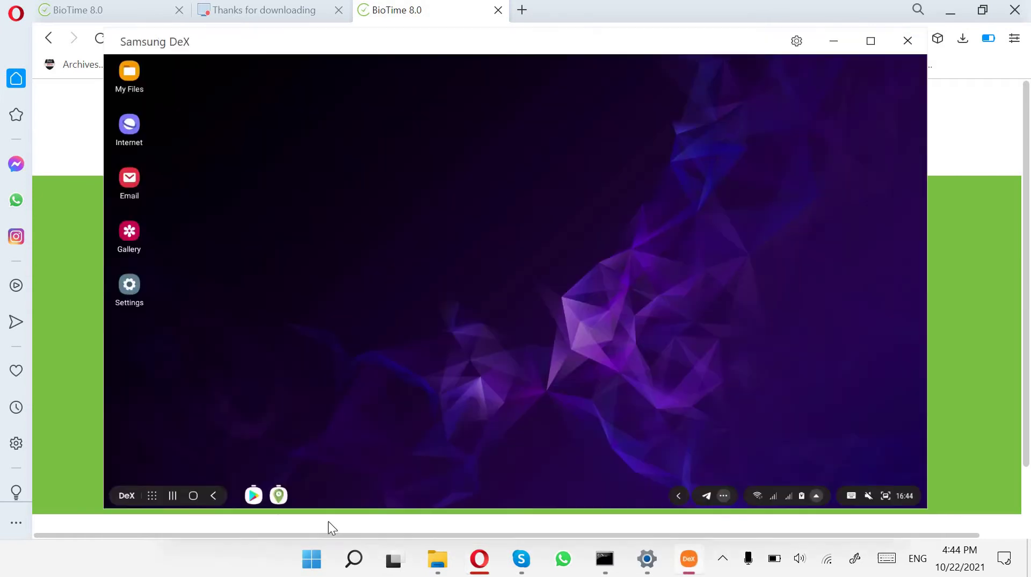
Launch ZKBioTime from Google Play, check the phone's Wi-Fi network, and minimize Play Store.
left_click(253, 494)
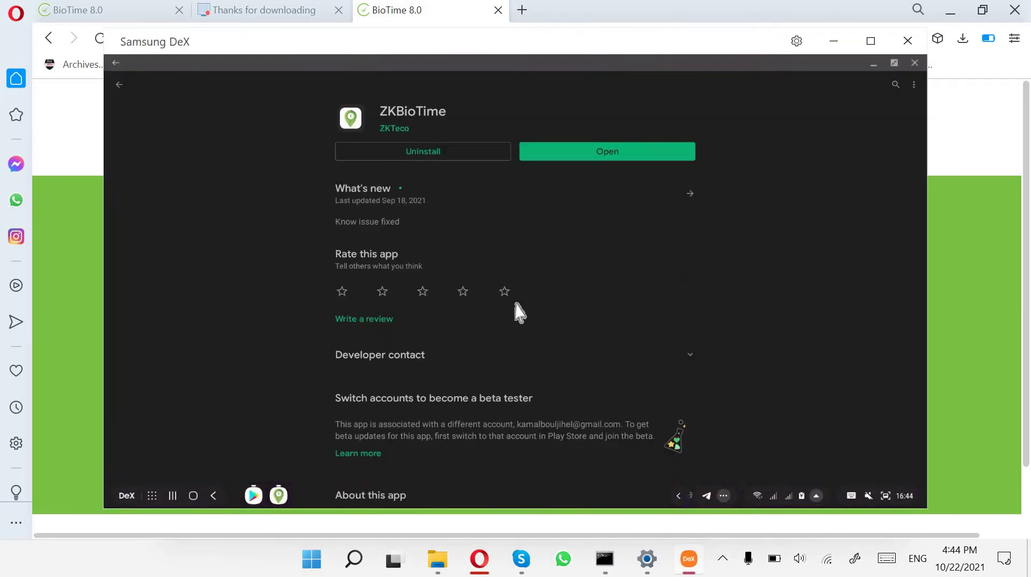
left_click(647, 157)
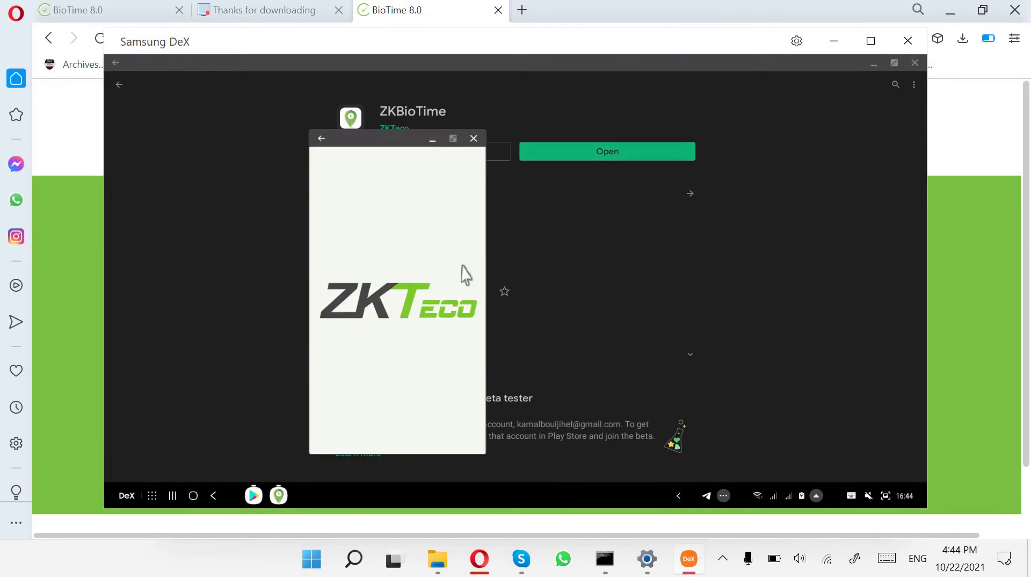
left_click(758, 495)
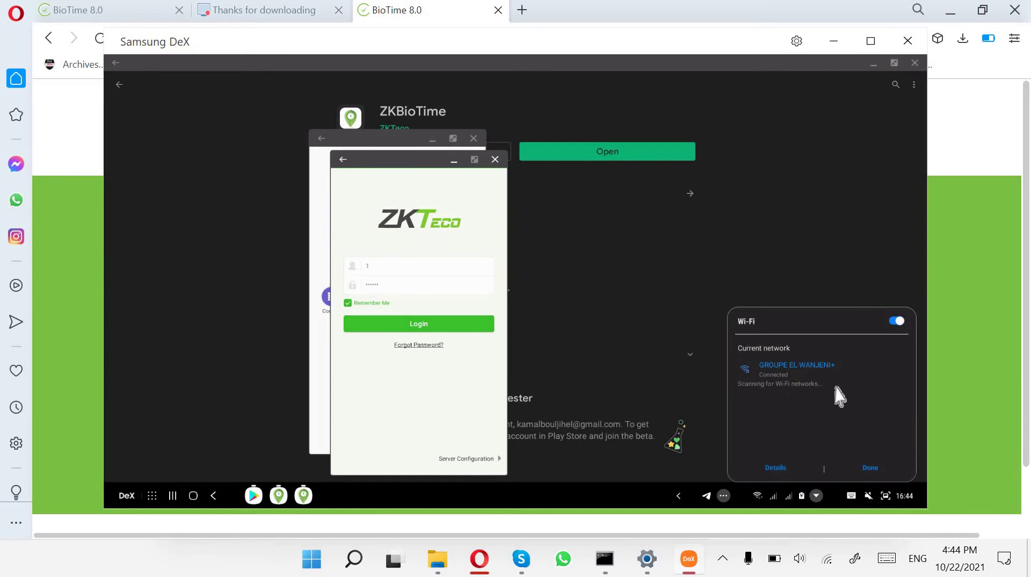
left_click(652, 352)
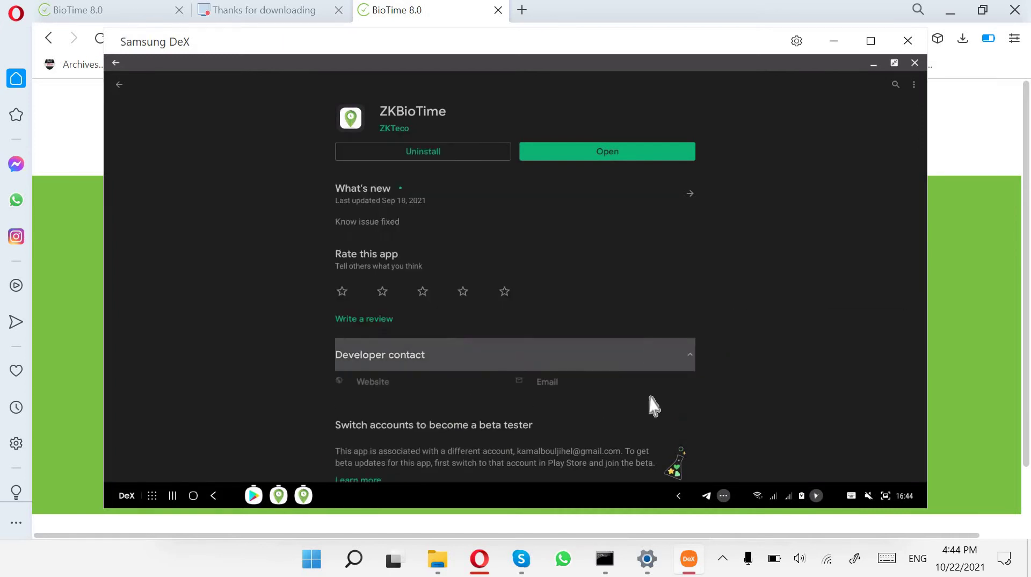
left_click(250, 551)
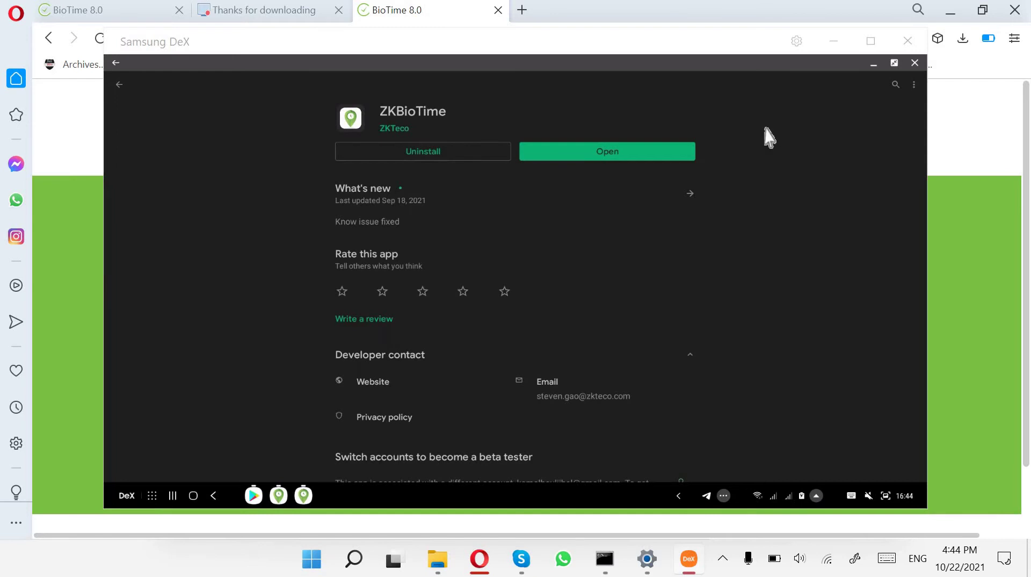
left_click(873, 64)
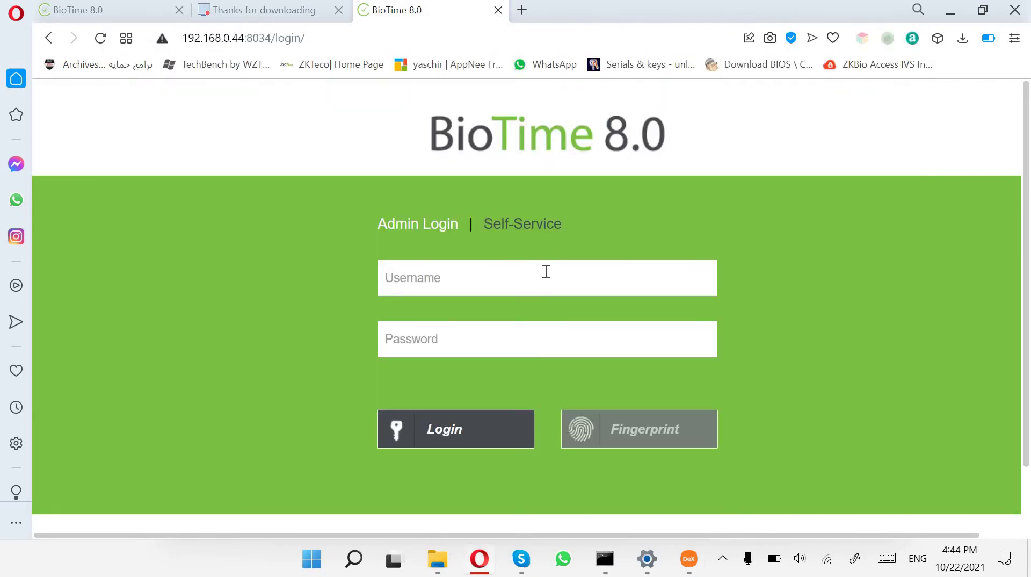
Restore the DeX window and close the duplicate ZKBioTime window, leaving the login screen.
left_click(543, 278)
left_click(689, 561)
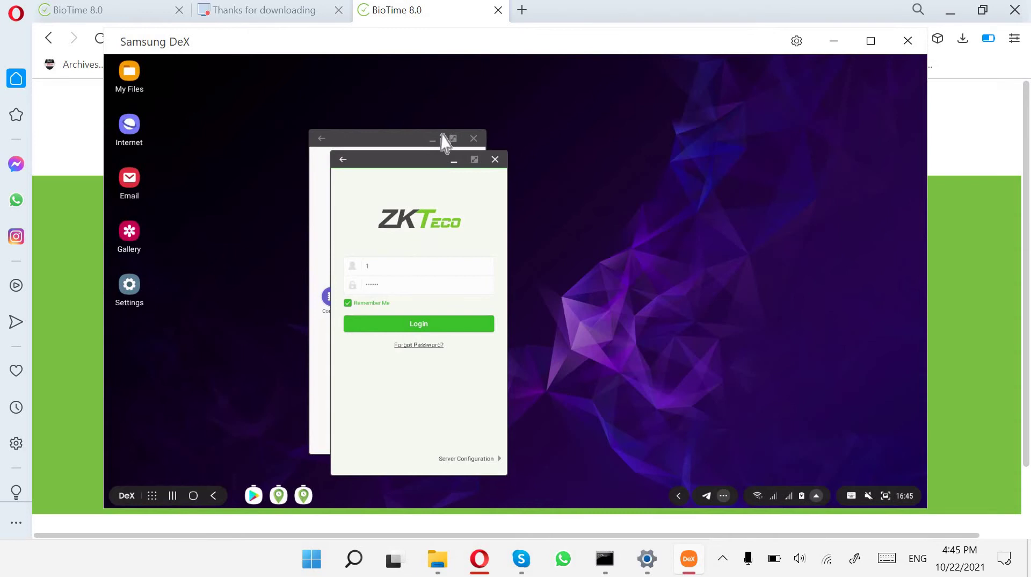
left_click(403, 143)
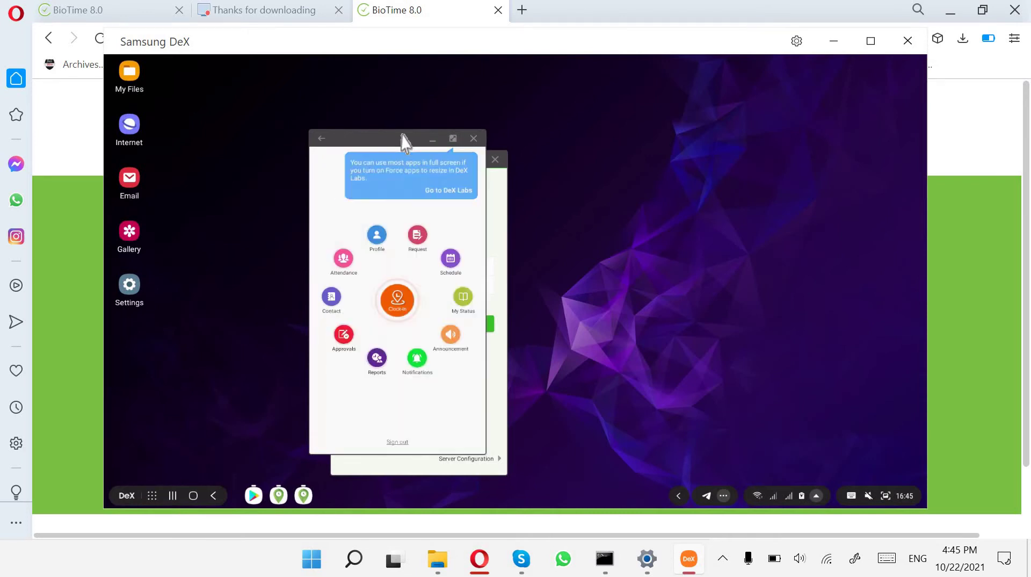
left_click(473, 139)
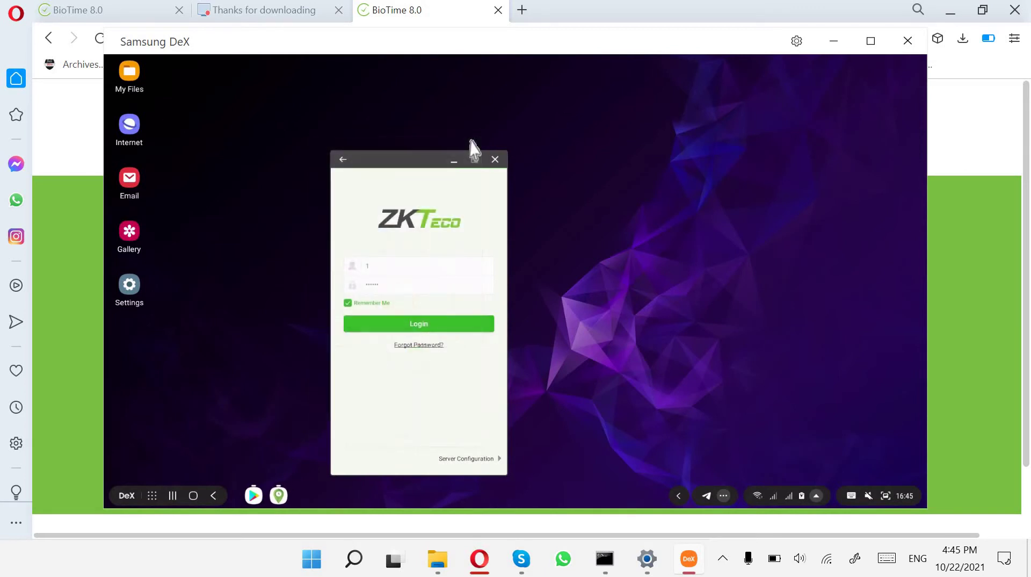
Save ZKBioTime server settings as 192.168.0.44, port 8034, then return to the browser login.
left_click(496, 463)
left_click(441, 304)
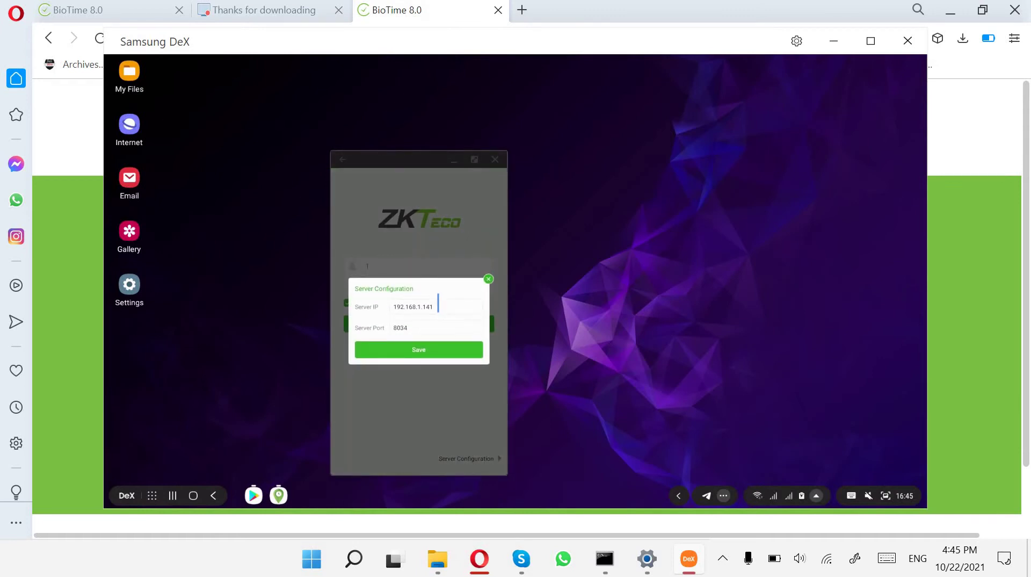
double_click(421, 306)
key("ctrl+v")
left_click_drag(431, 326, 355, 339)
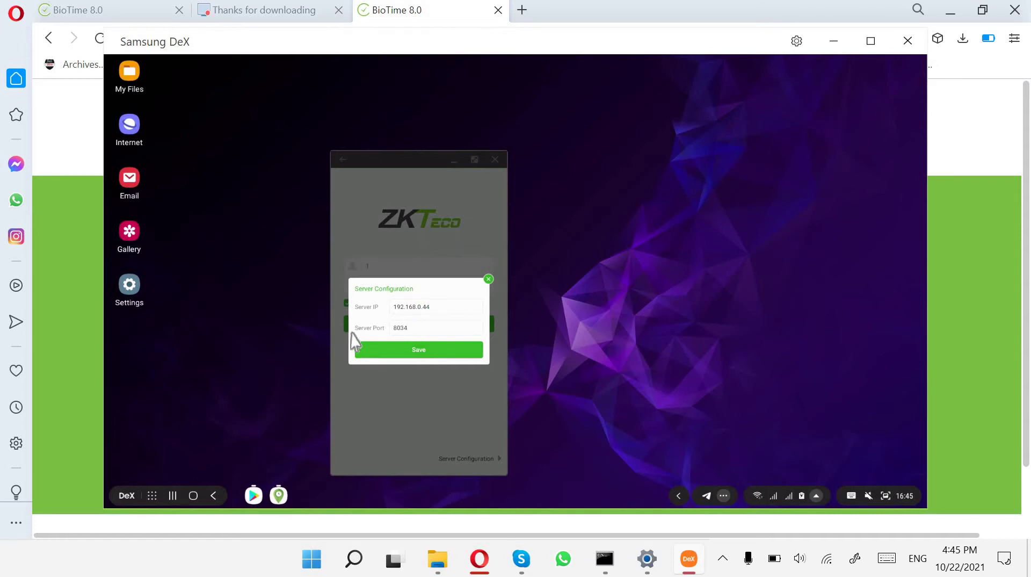
left_click(418, 351)
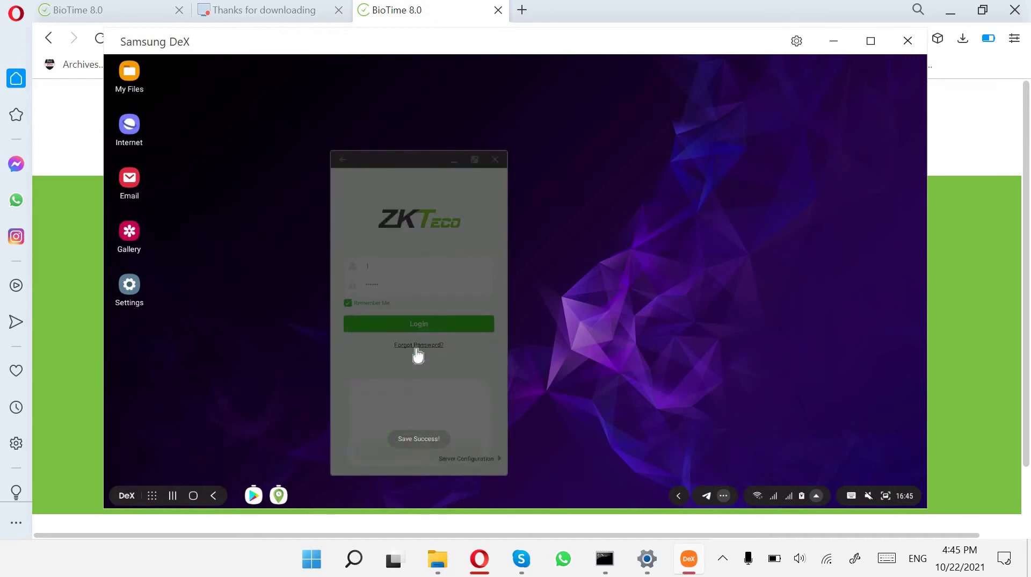
left_click(976, 271)
left_click(473, 273)
Enter the admin username and stored password on the 127.0.0.1 BioTime login and try signing in.
type("kama")
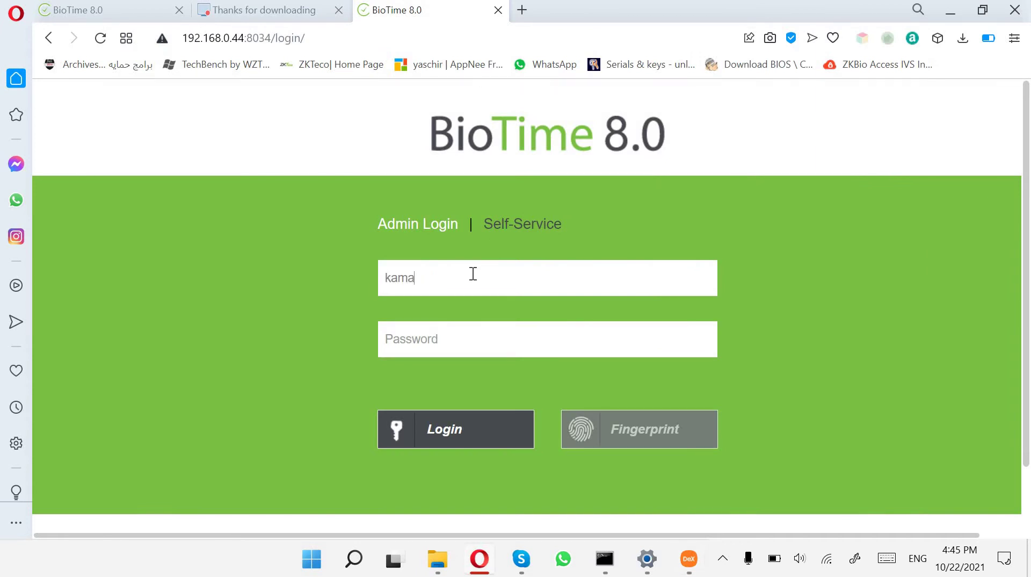
type("l")
key("Tab")
left_click(83, 12)
left_click(426, 301)
left_click(452, 378)
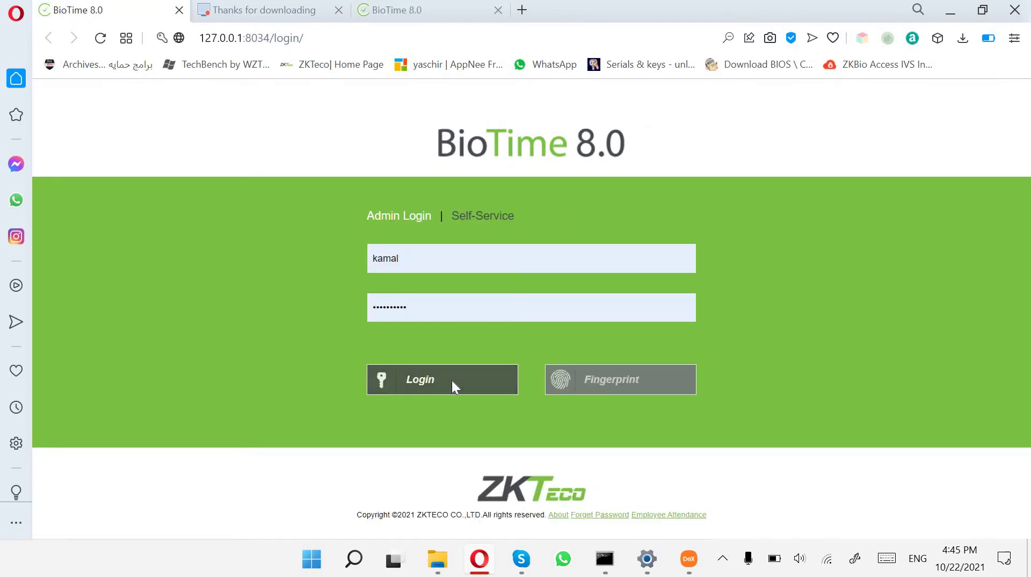
Retype the admin username to sign in, open the Personnel Department page, and bring DeX forward.
left_click(444, 260)
type("kamal")
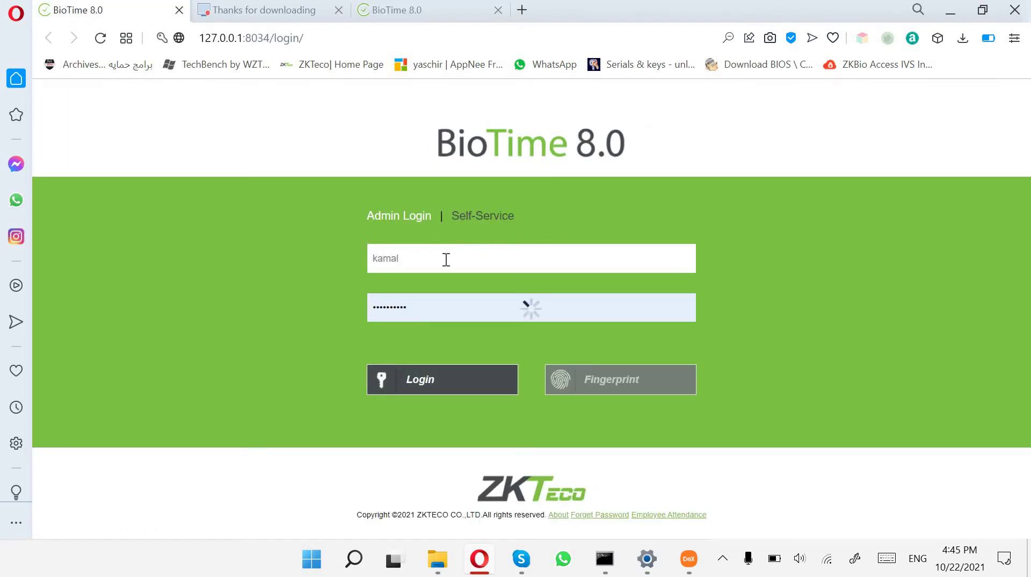
key("Return")
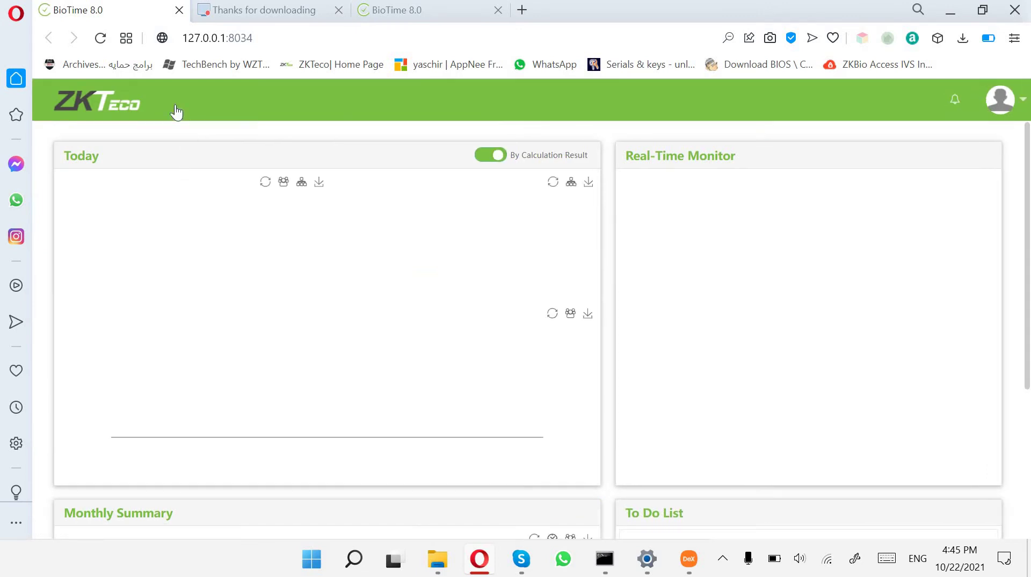
left_click(183, 105)
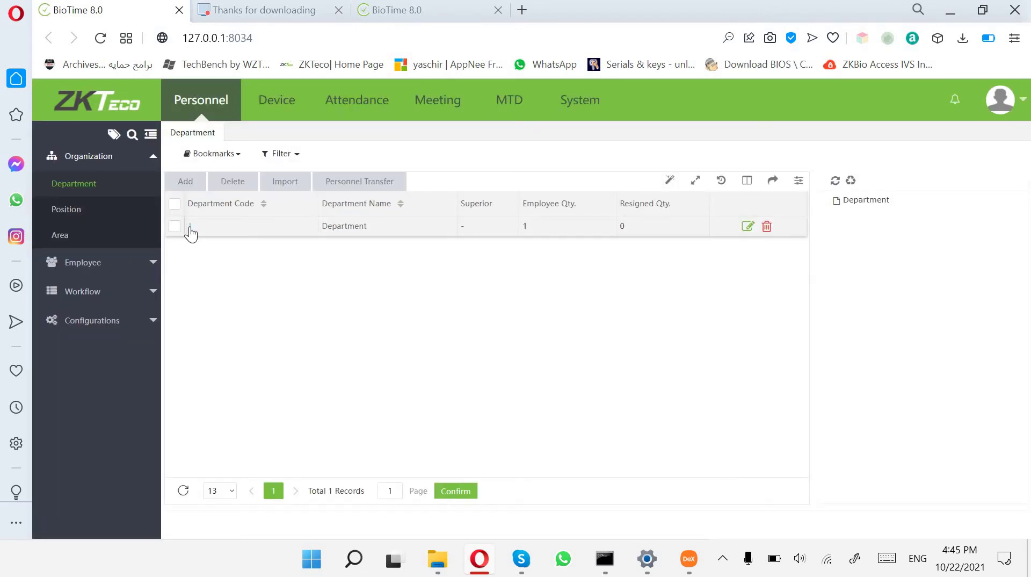
left_click(682, 558)
Replace the stored employee password in ZKBioTime and log in to reach the home screen.
double_click(437, 288)
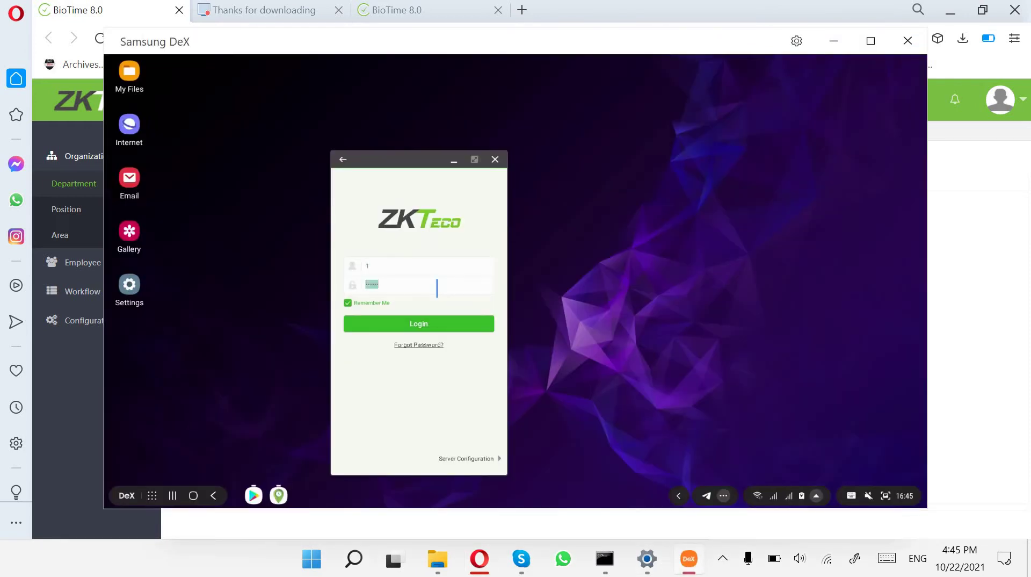
type("123456")
left_click(428, 325)
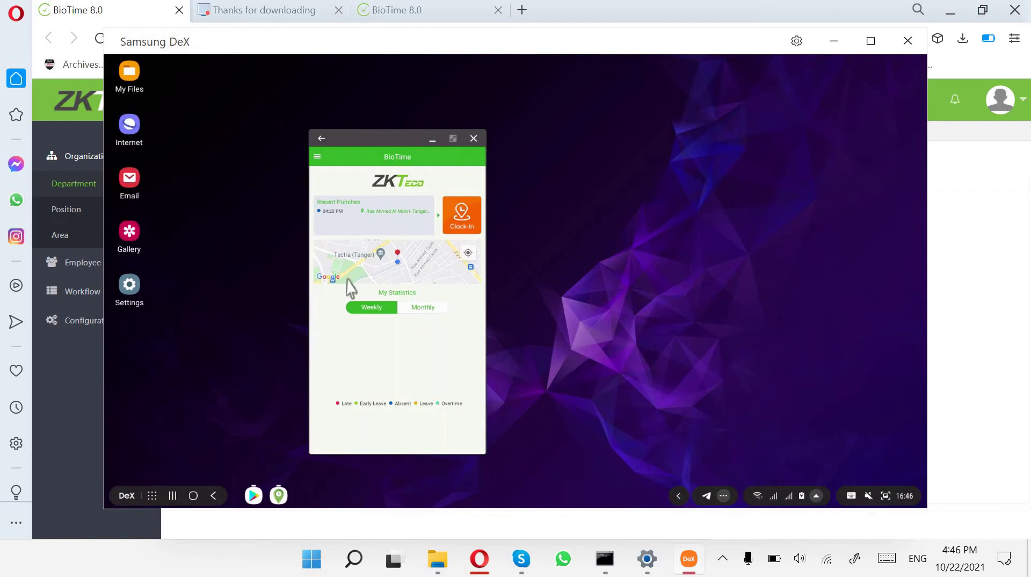
left_click_drag(398, 144, 495, 119)
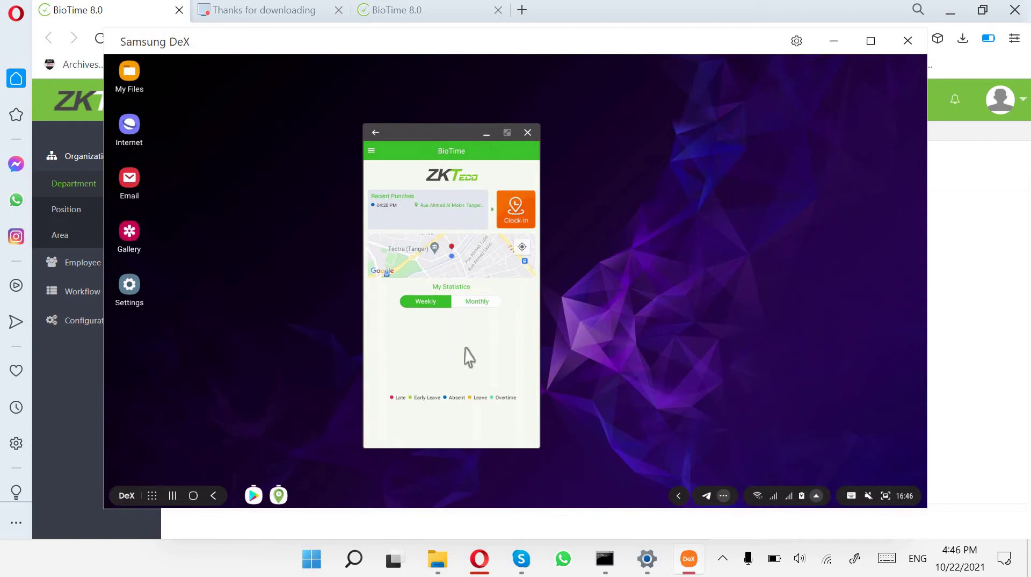
Choose Clock-In from the hamburger's circular menu to bring up the Check In punch dialog.
left_click(372, 151)
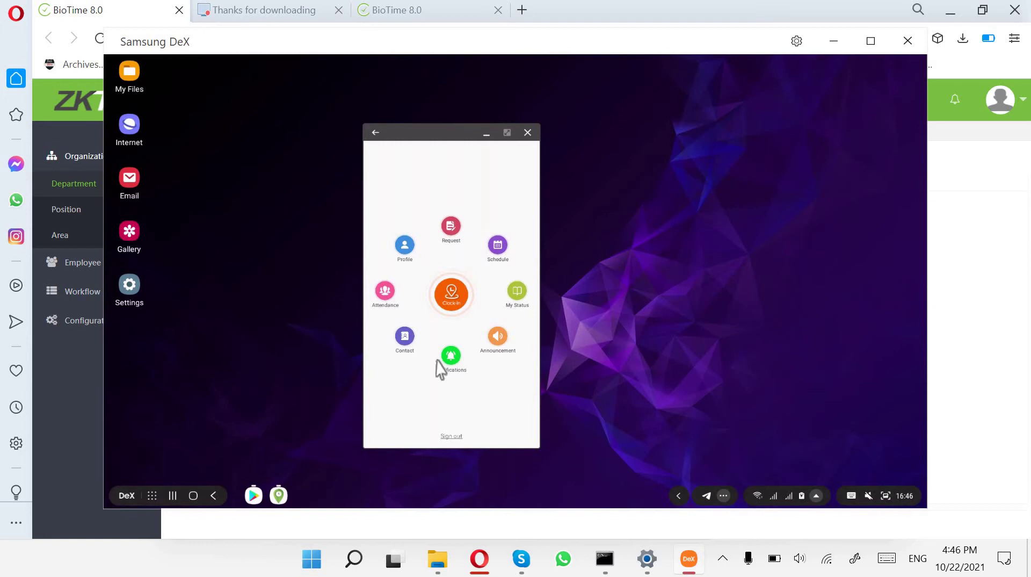
left_click(462, 313)
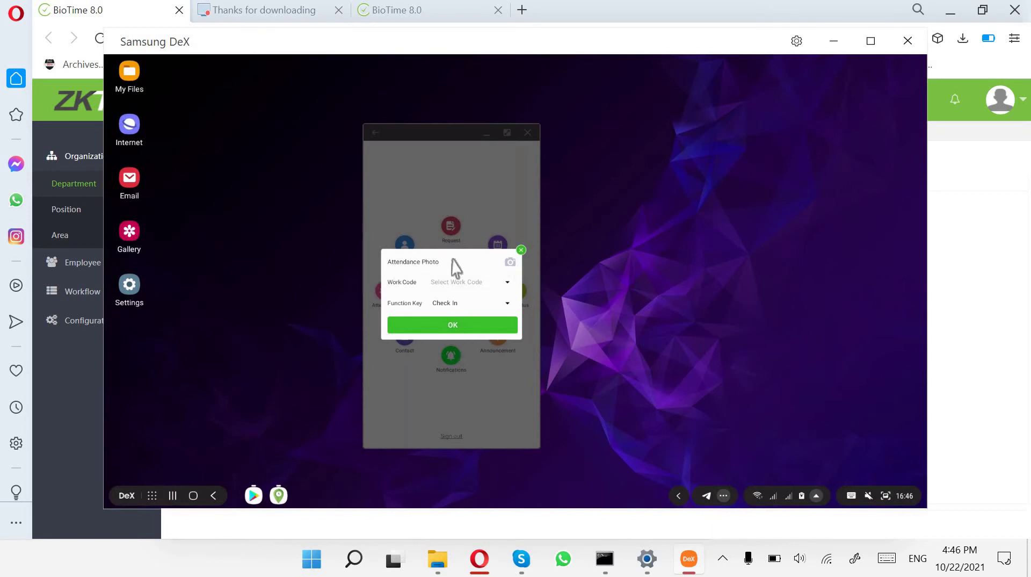
Attach a camera attendance photo, retaking it once, and submit the Check In punch.
left_click(508, 262)
left_click(404, 423)
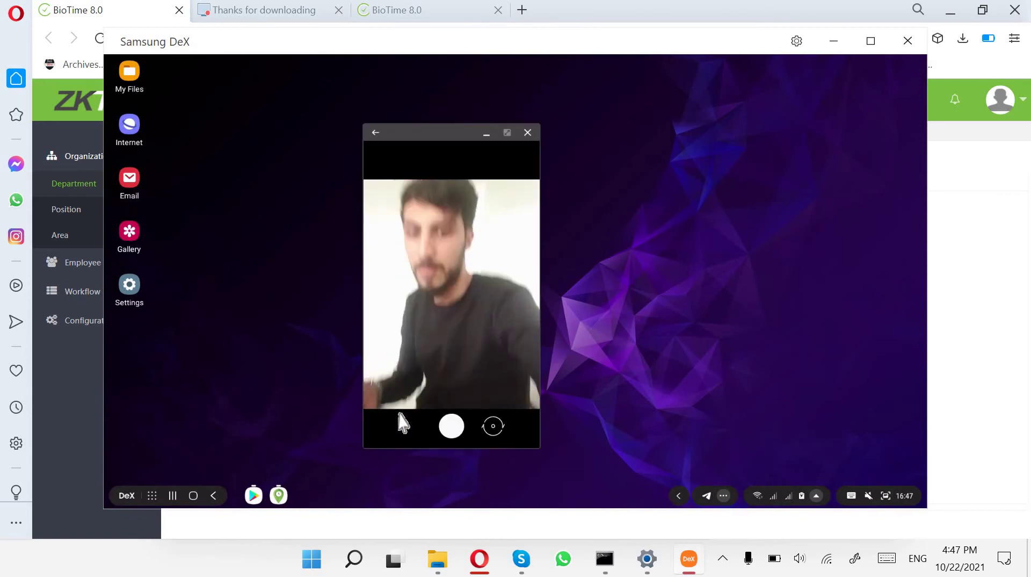
left_click(450, 435)
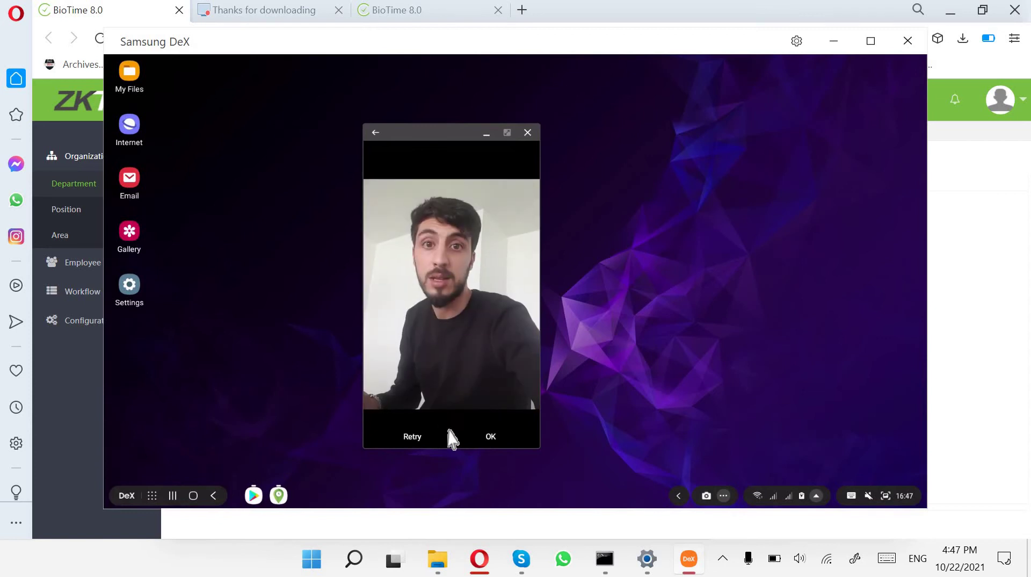
left_click(413, 436)
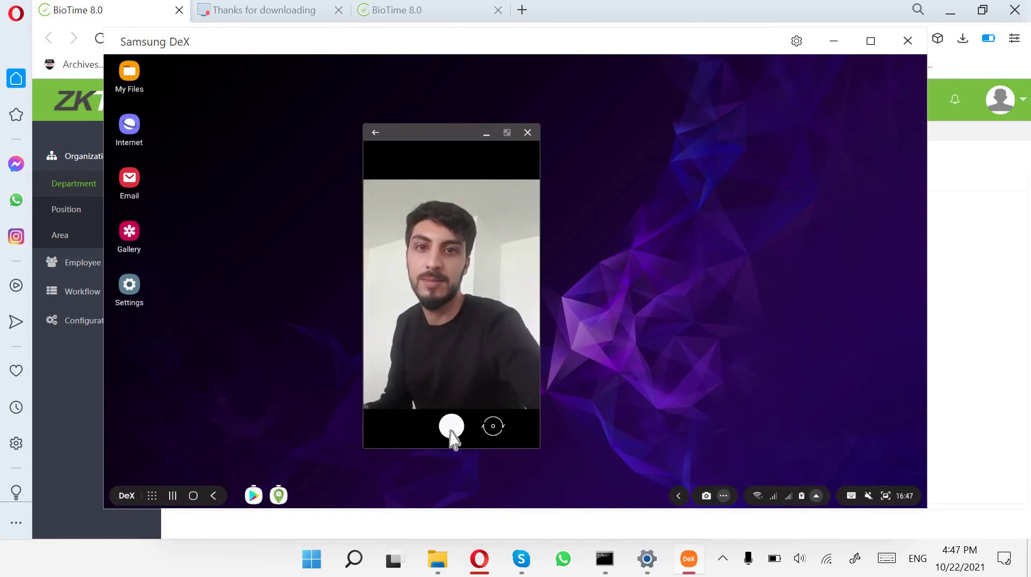
left_click(451, 429)
left_click(494, 436)
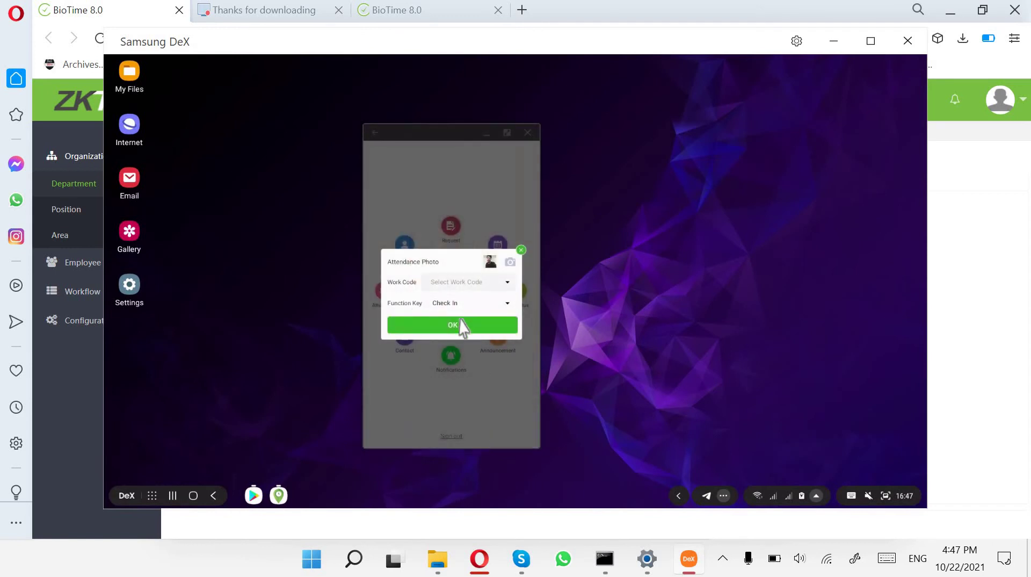
left_click(458, 326)
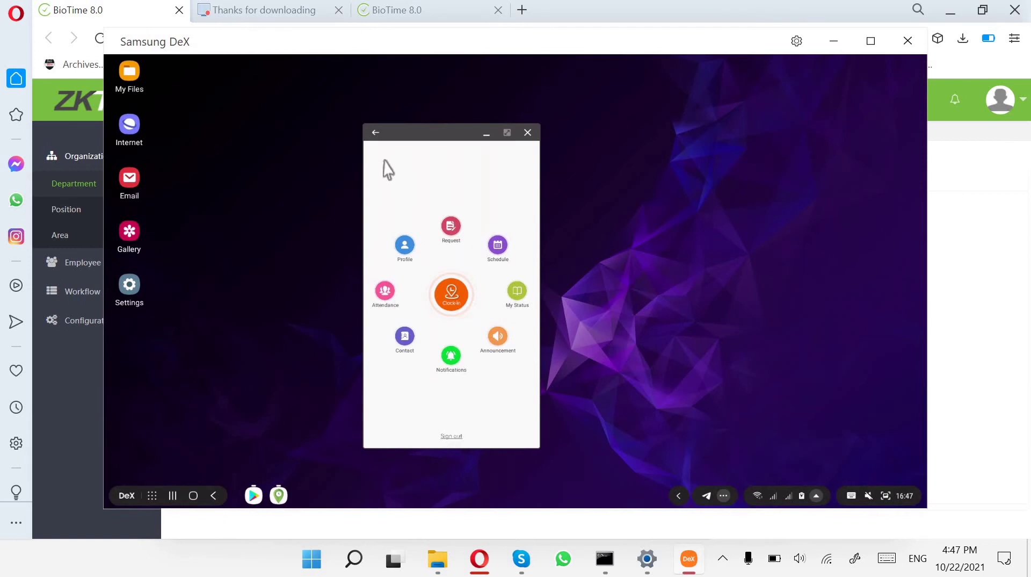
Retry Clock-In with a fresh photo so the 04:47 PM punch succeeds, then minimise DeX.
left_click(375, 133)
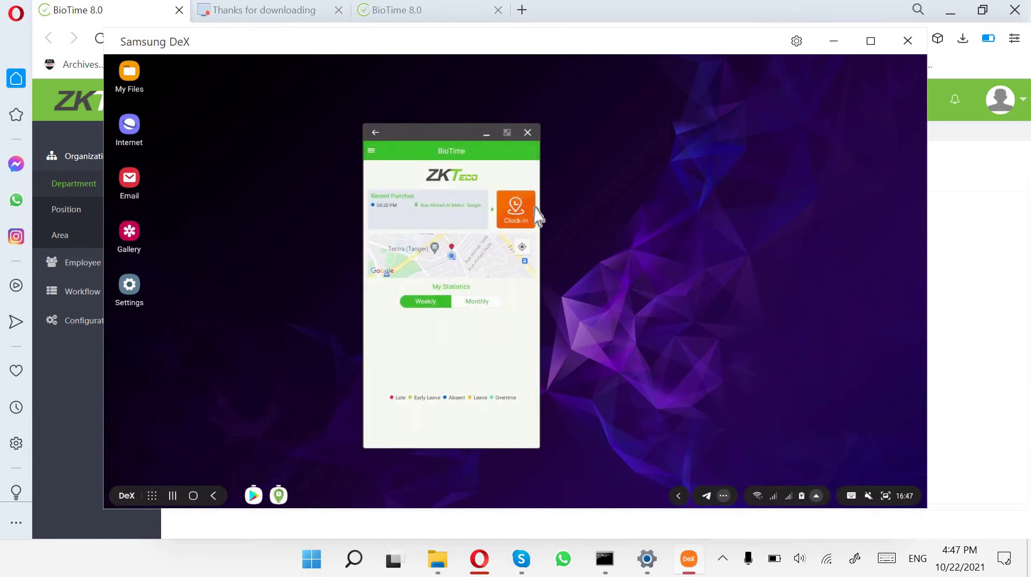
left_click(520, 210)
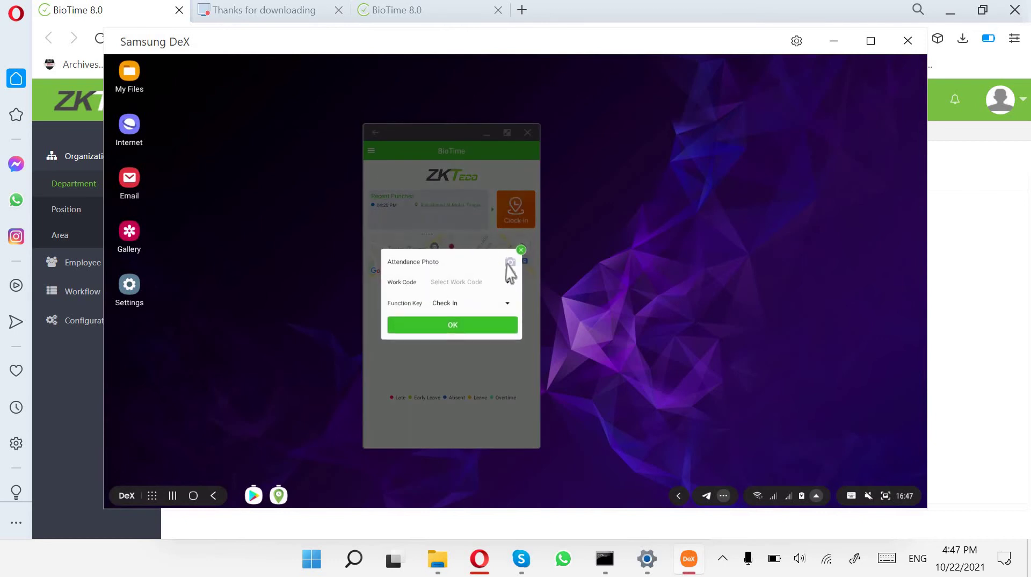
left_click(513, 262)
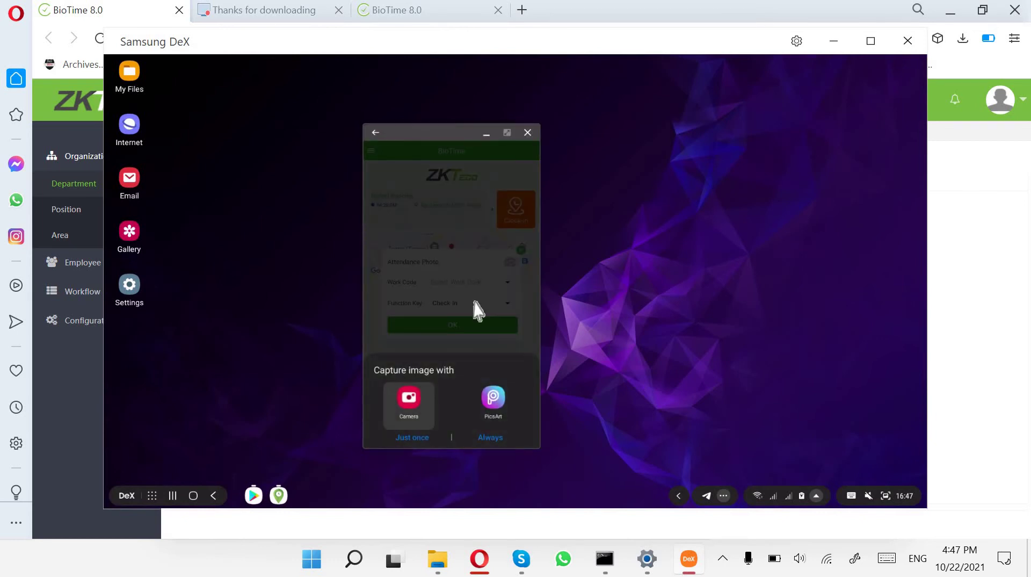
left_click(409, 401)
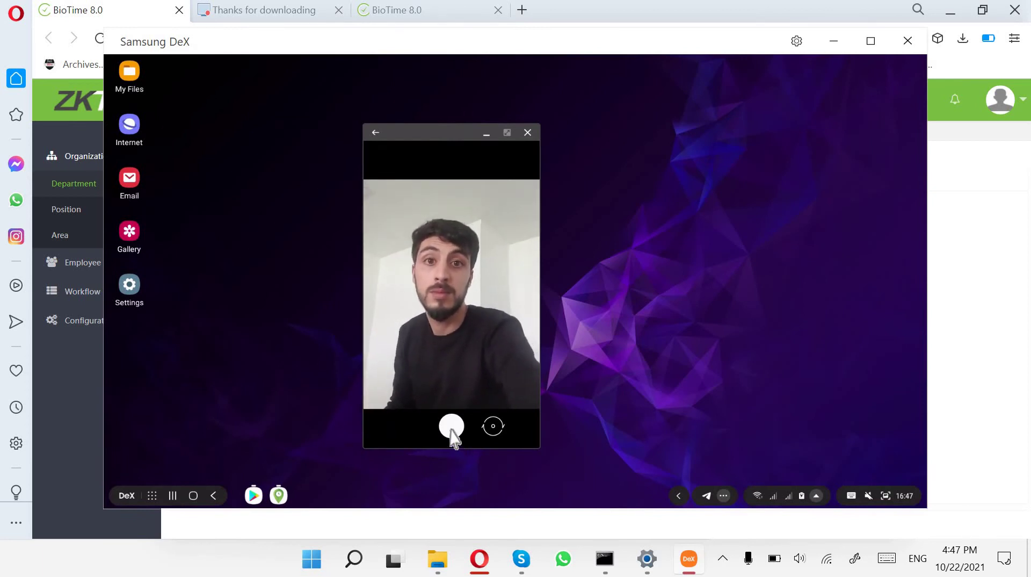
left_click(451, 430)
left_click(489, 443)
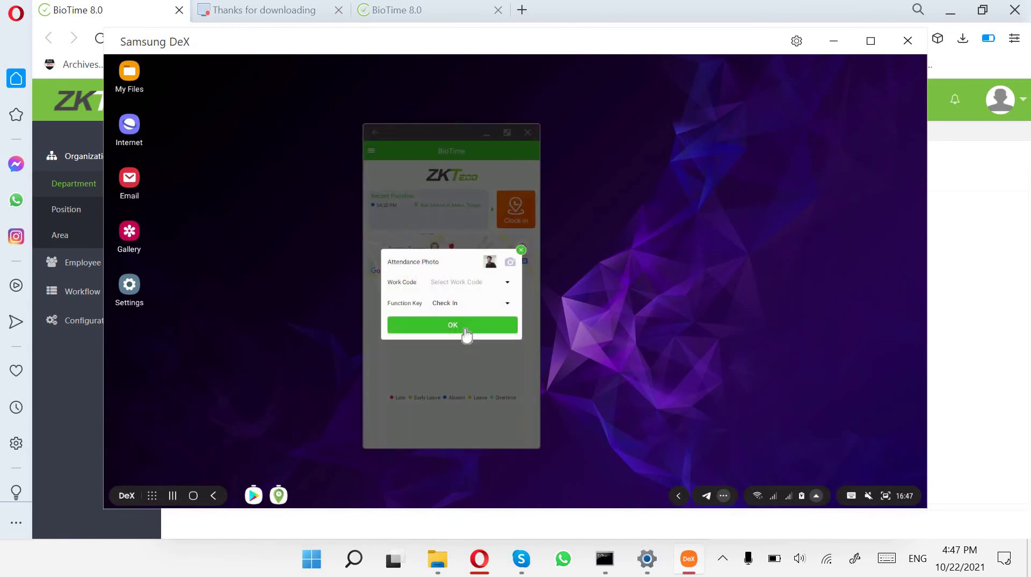
left_click(465, 330)
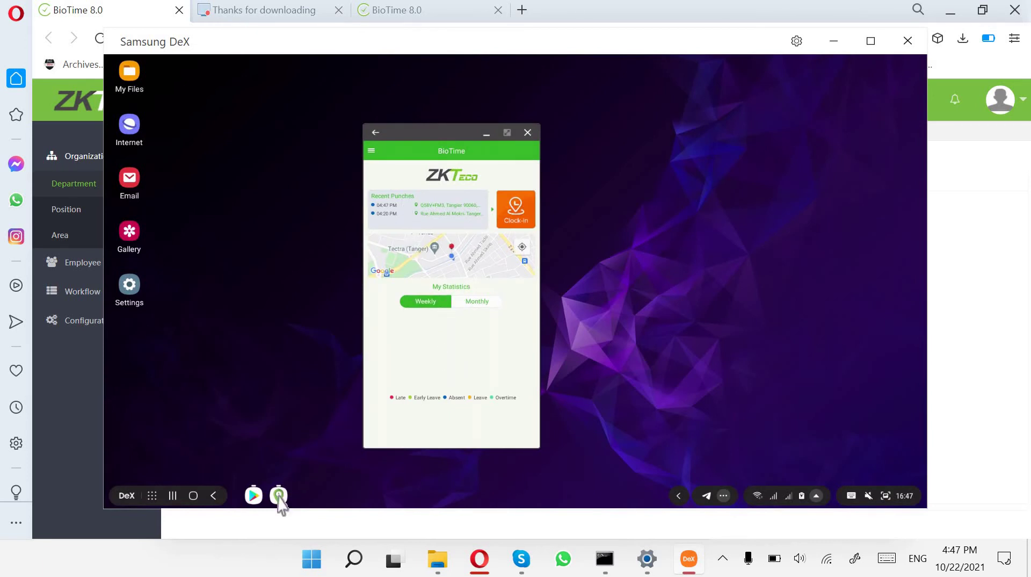
left_click(834, 42)
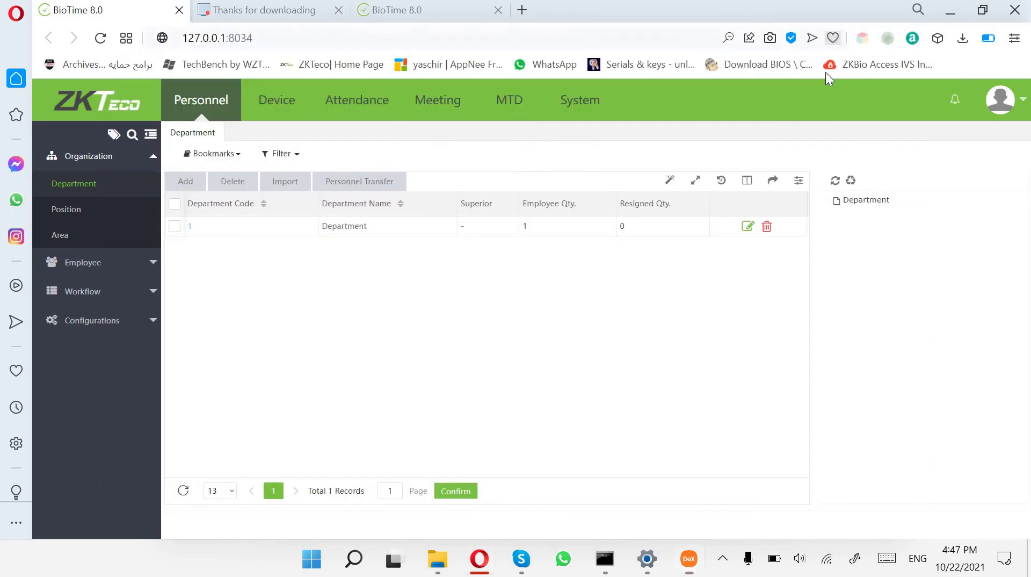
Reload the dashboard, inspect the new 16:47:47 Check In's time and address, then open Attendance.
left_click(109, 106)
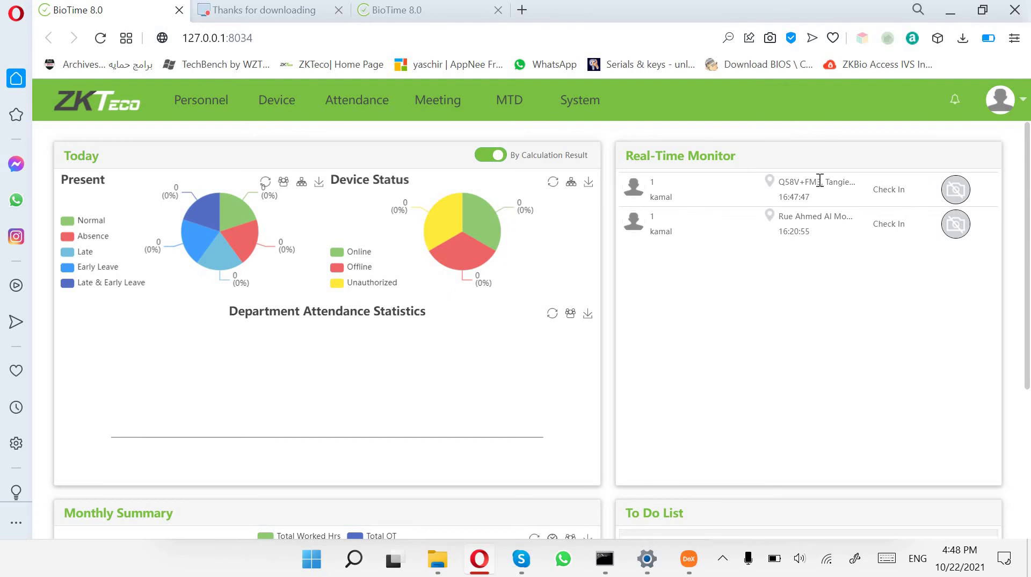
left_click(100, 39)
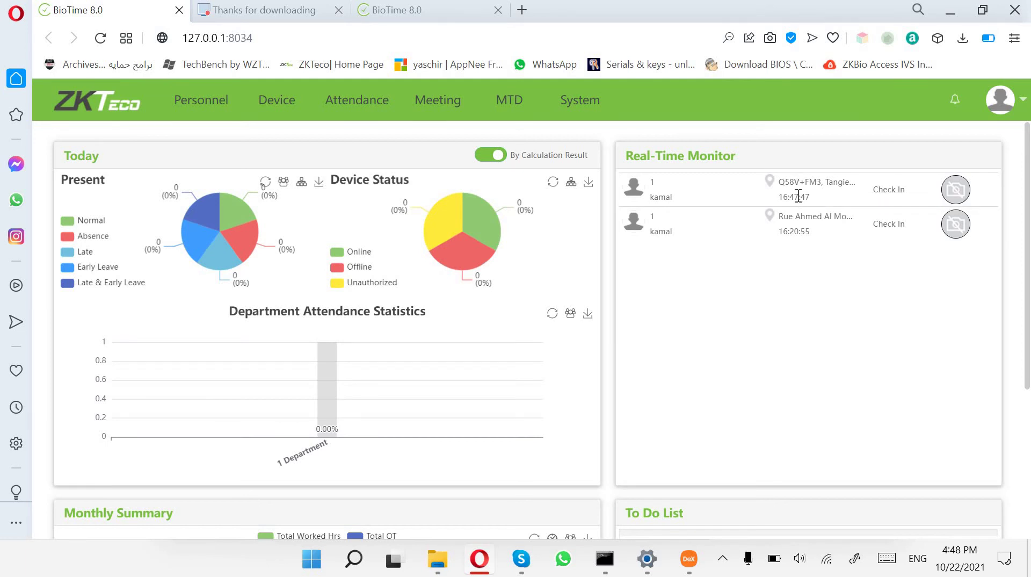
left_click_drag(805, 199, 812, 232)
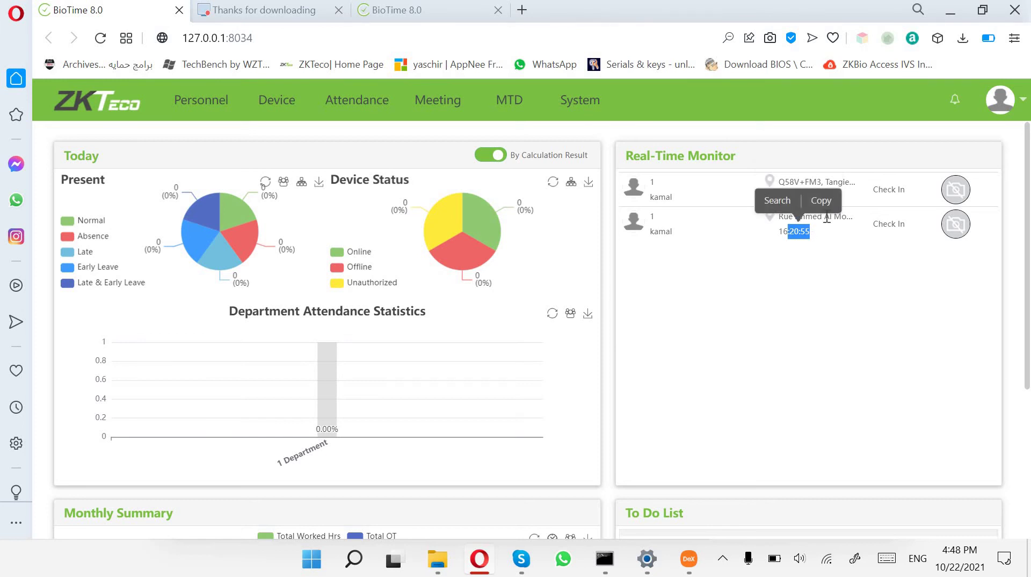
left_click(782, 188)
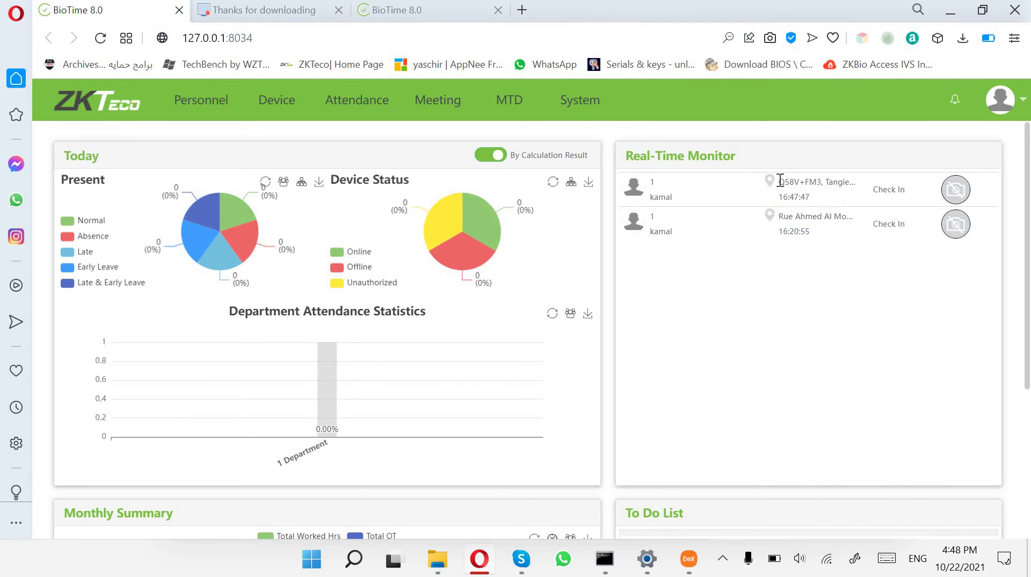
left_click_drag(780, 180, 844, 183)
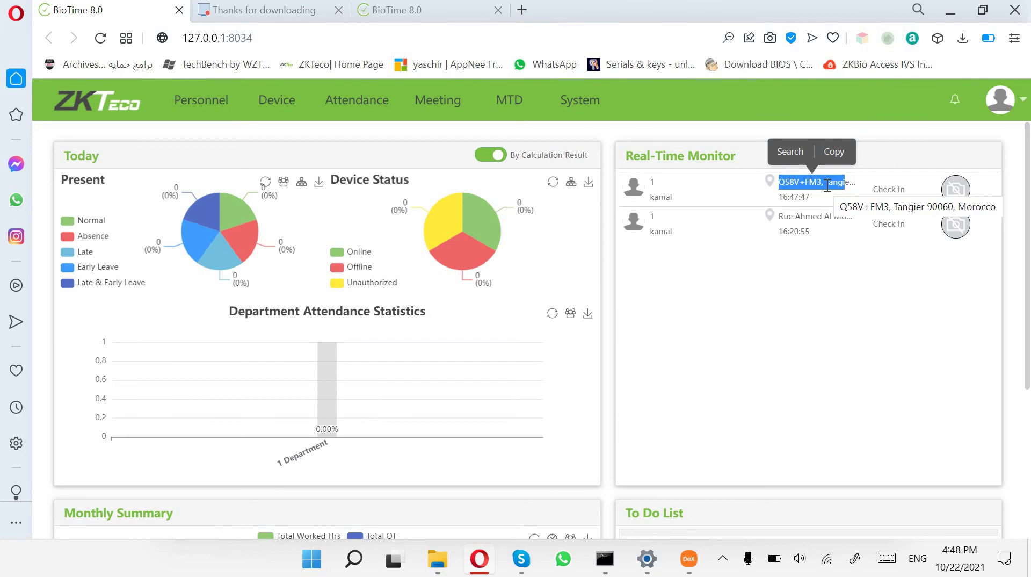
left_click(344, 99)
scroll(126, 395, "down", 1)
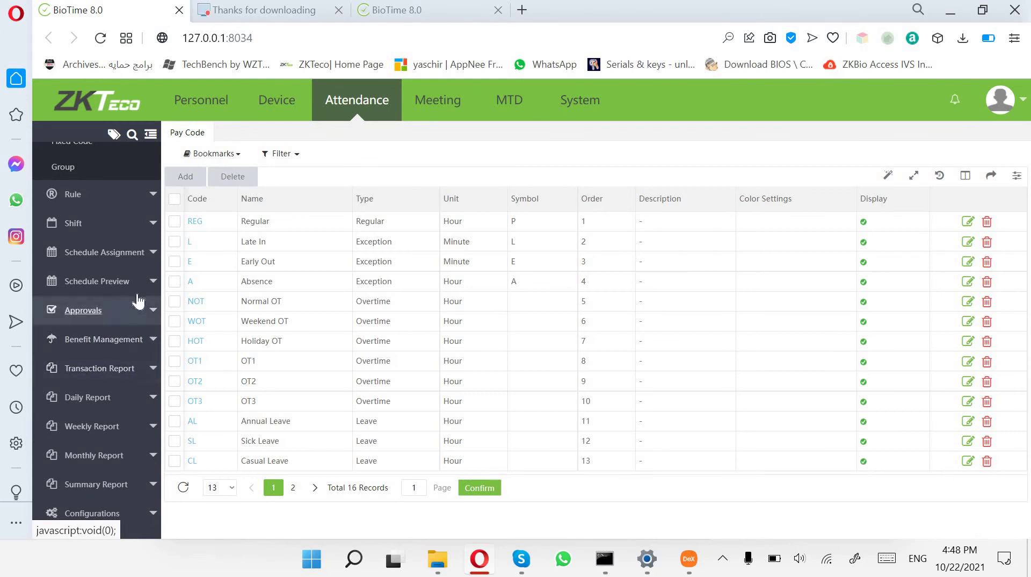
left_click(114, 370)
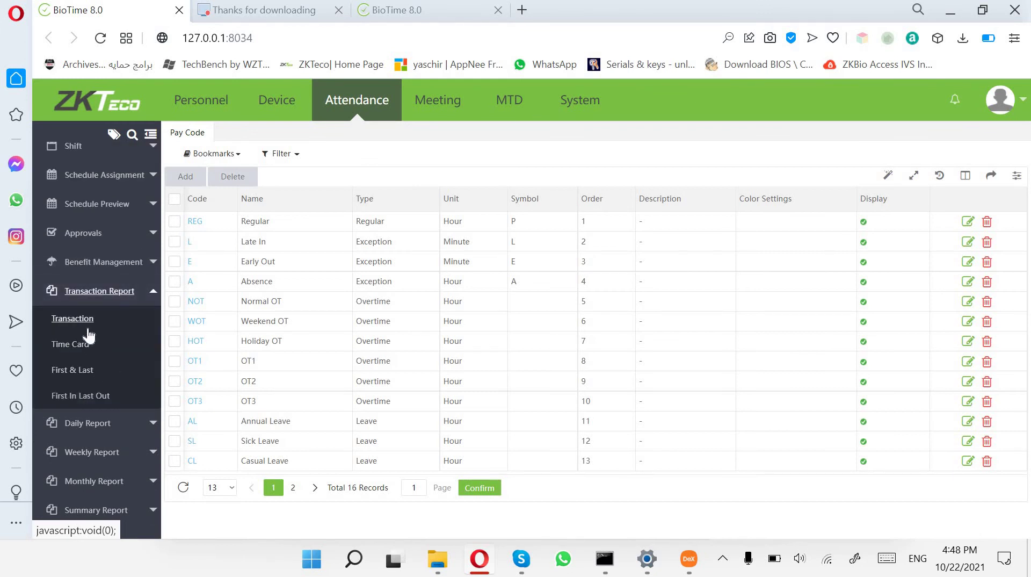
left_click(82, 322)
left_click(209, 181)
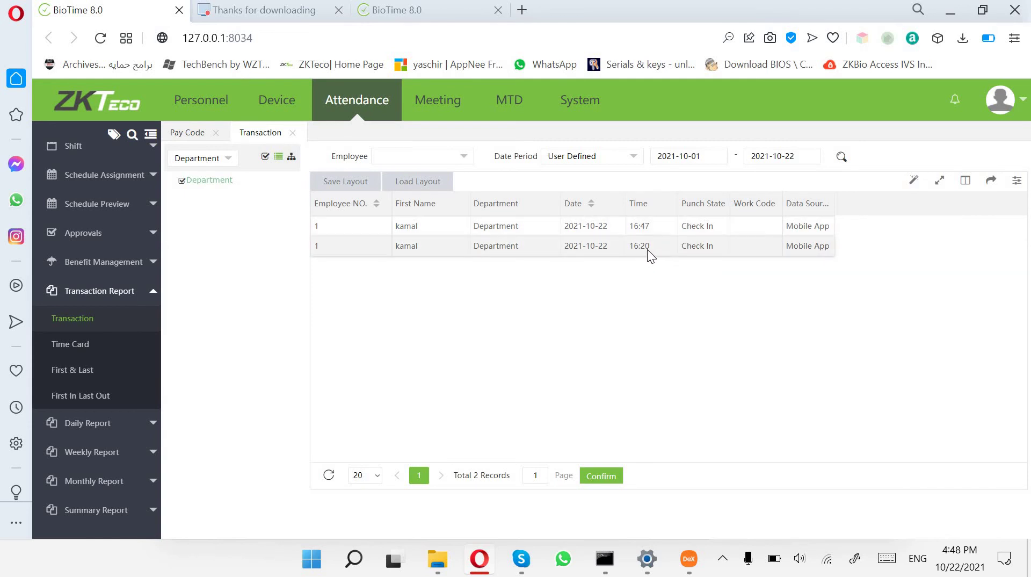
left_click_drag(789, 251, 843, 251)
left_click_drag(791, 229, 50, 456)
left_click(309, 371)
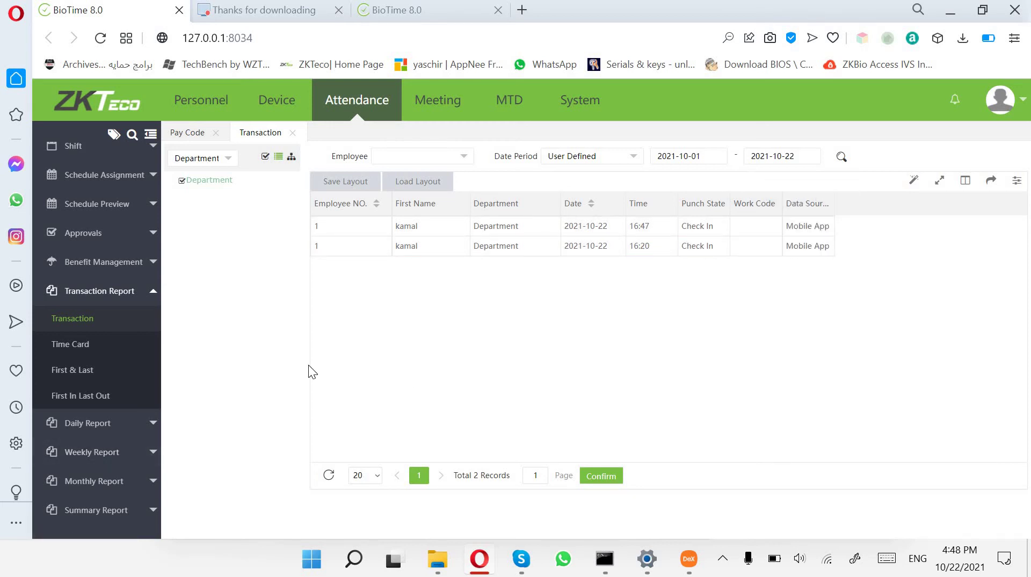
scroll(124, 502, "down", 2)
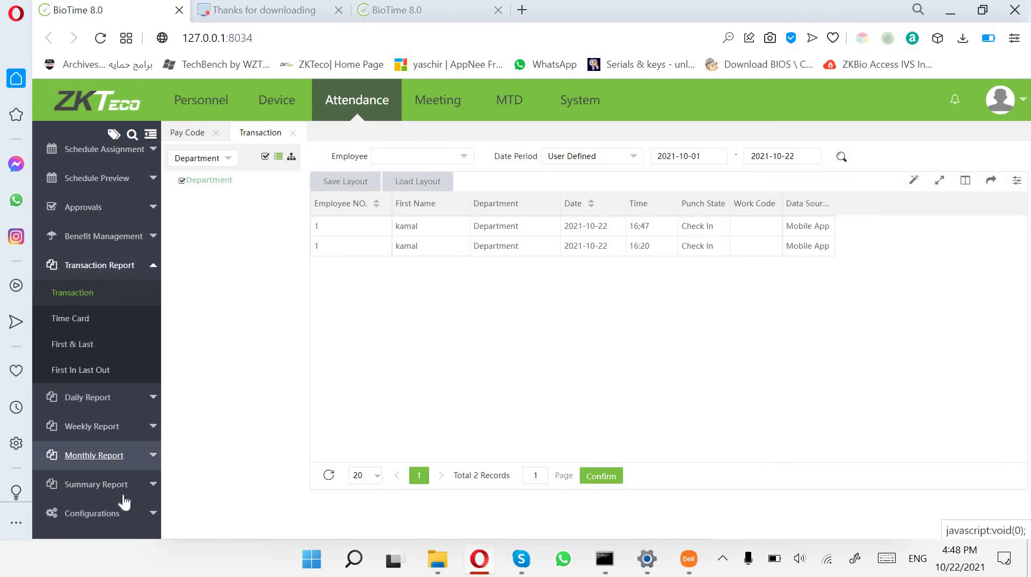
left_click(127, 265)
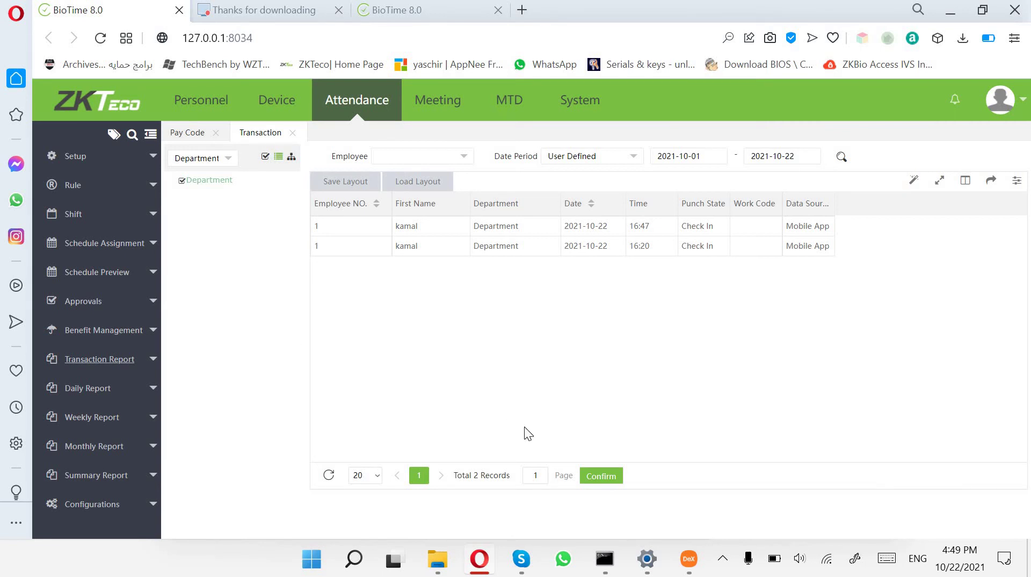
Start a new clock punch in ZKBioTime and attach a camera attendance selfie.
left_click(683, 565)
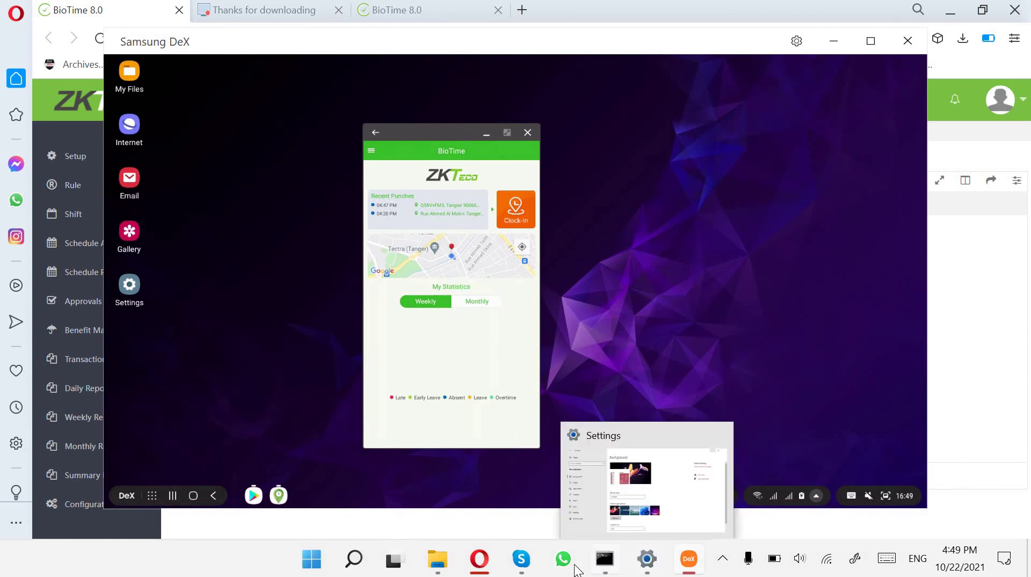
left_click(520, 218)
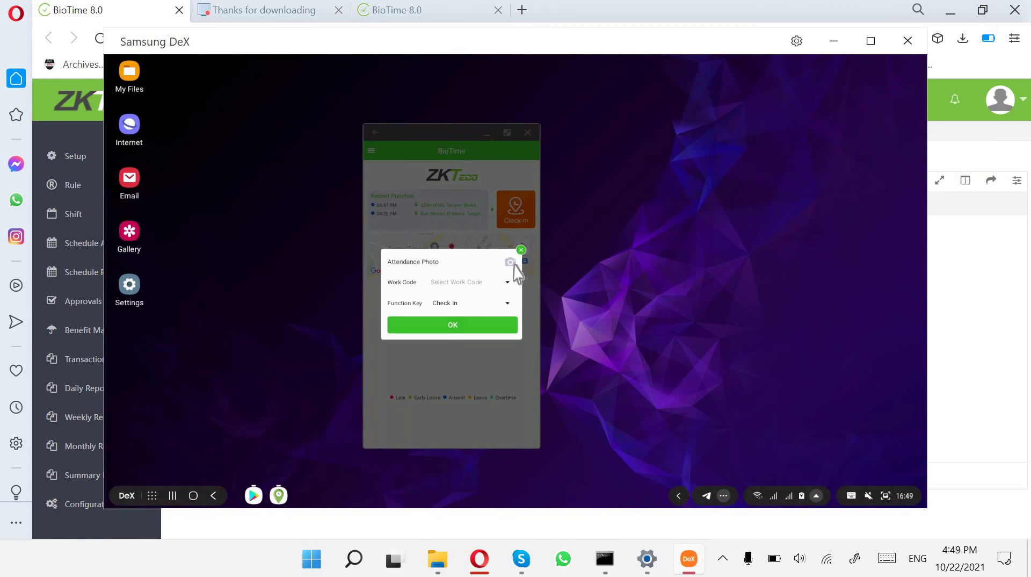
left_click(511, 262)
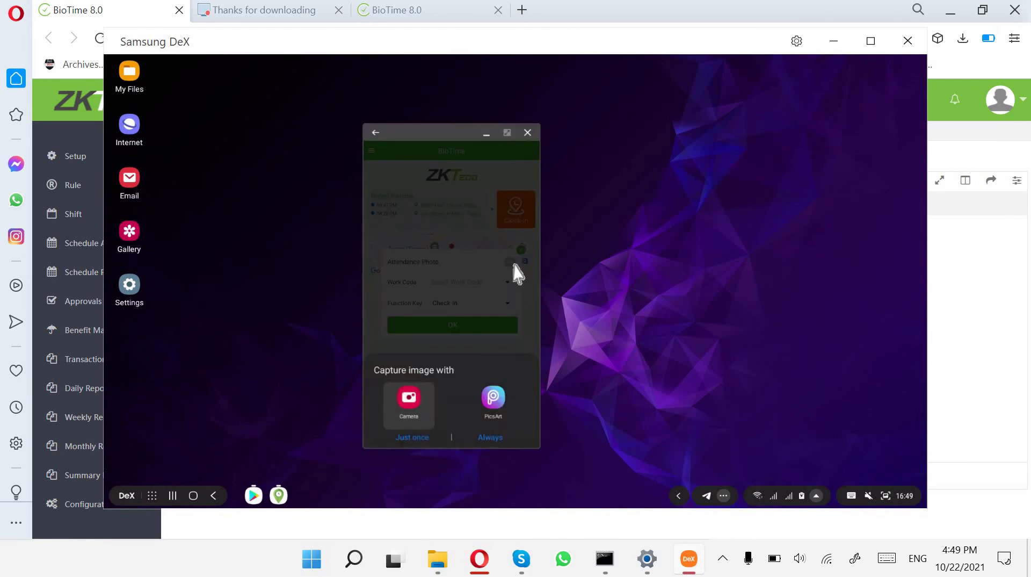
left_click(419, 416)
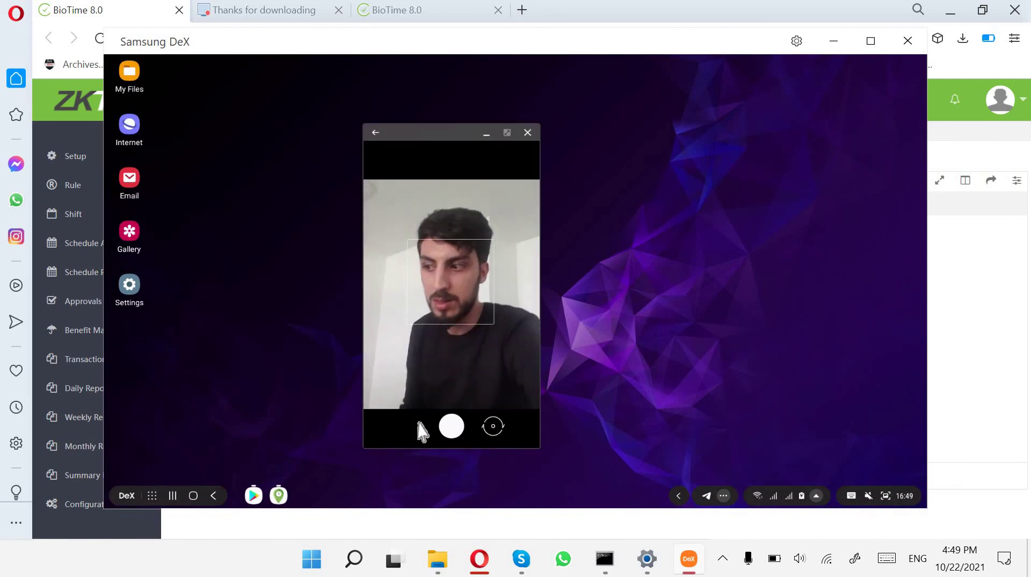
left_click(452, 427)
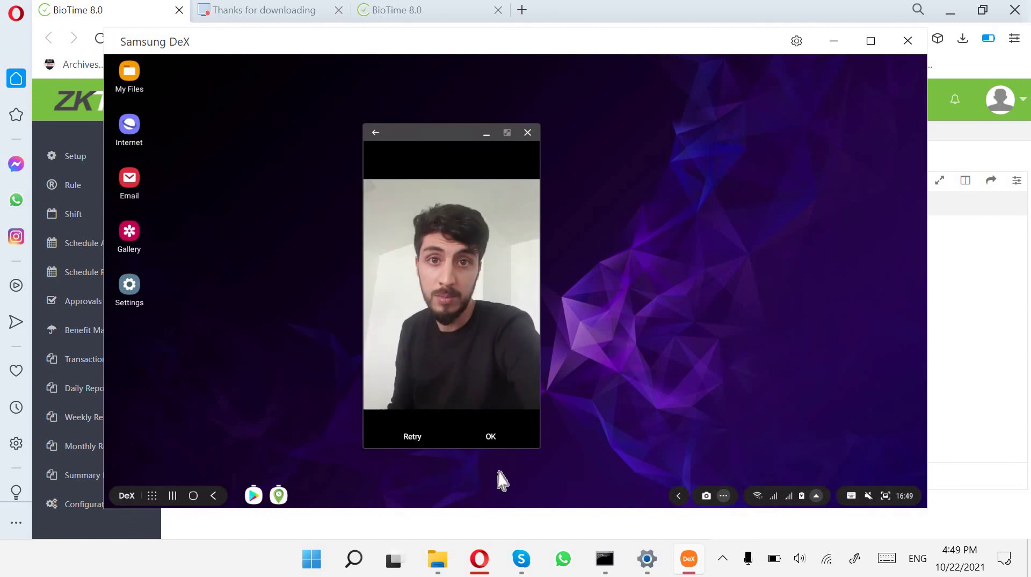
left_click(492, 437)
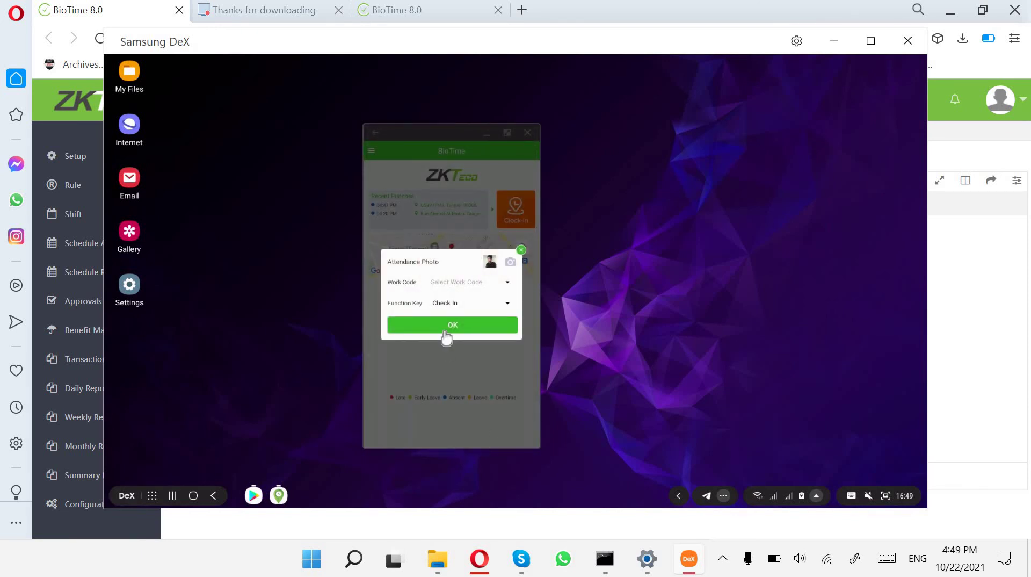
Set Function Key to Check Out, submit the 04:49 PM punch, and return to the web page.
left_click(455, 304)
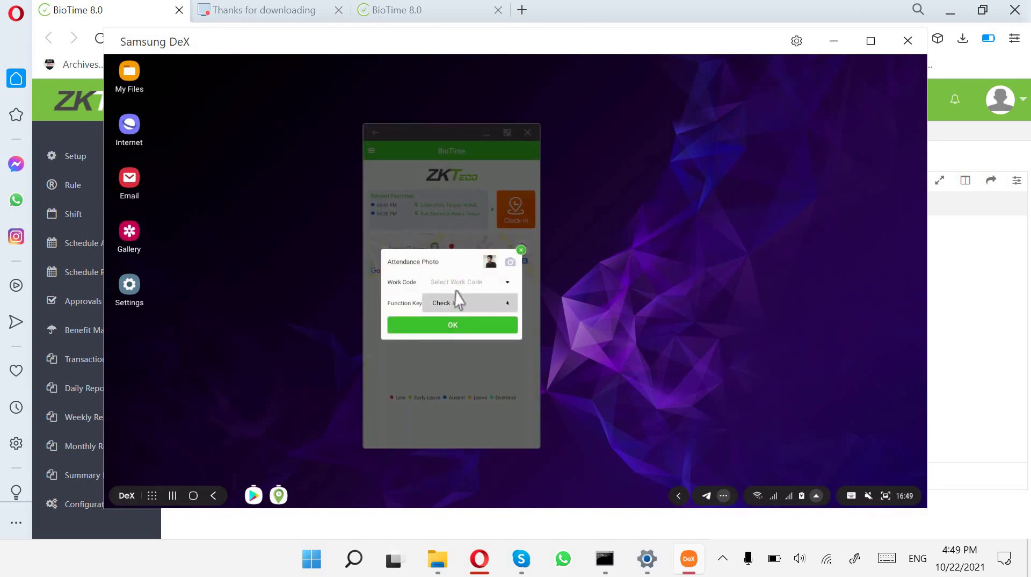
left_click(481, 185)
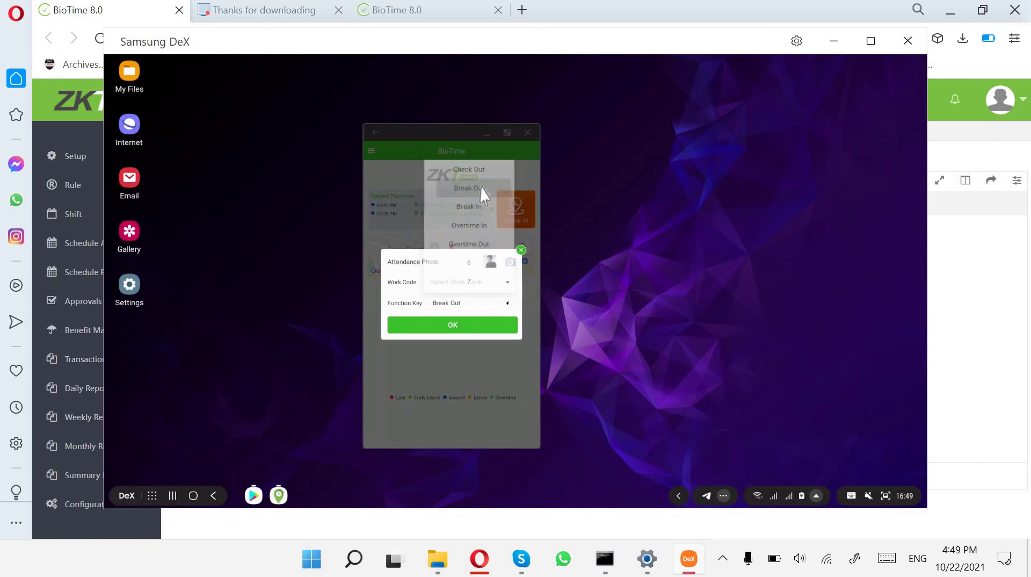
left_click(456, 304)
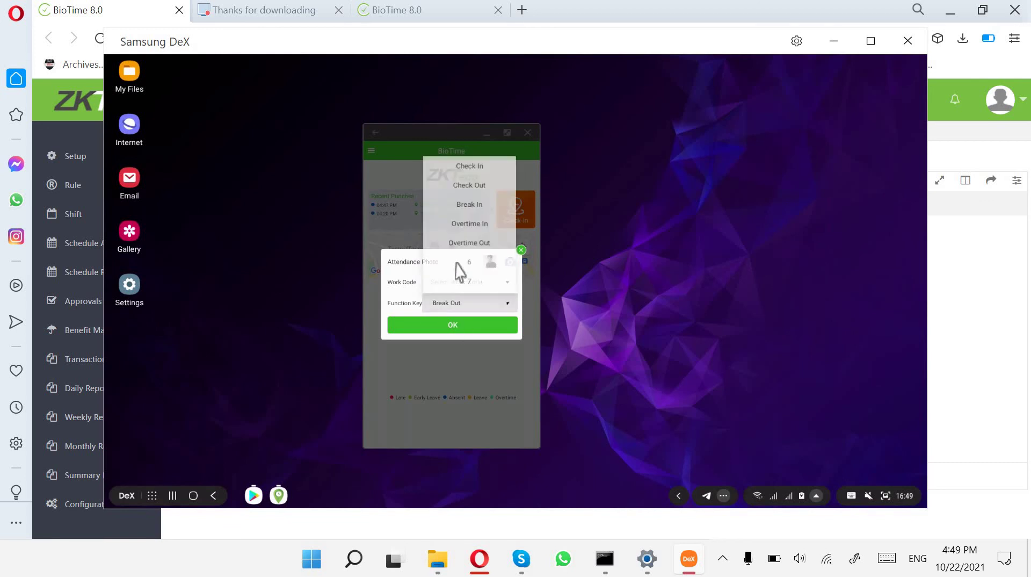
left_click(479, 185)
left_click(469, 328)
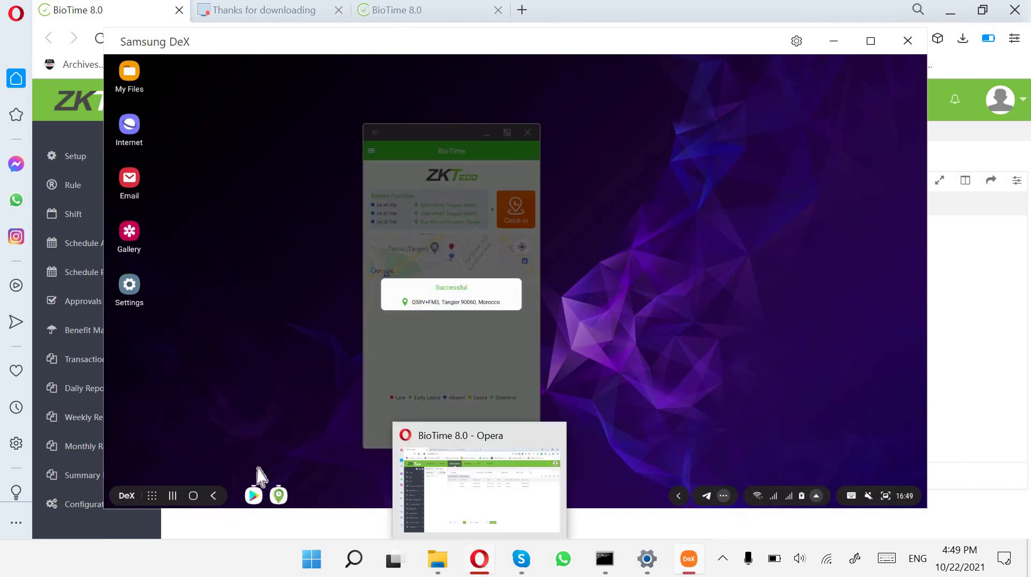
mouse_move(639, 570)
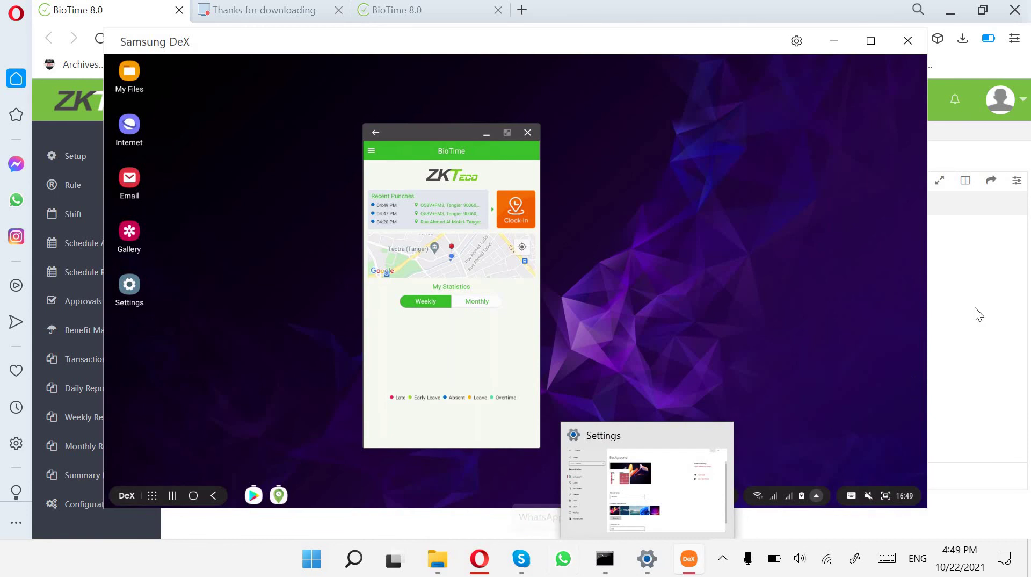
left_click(100, 126)
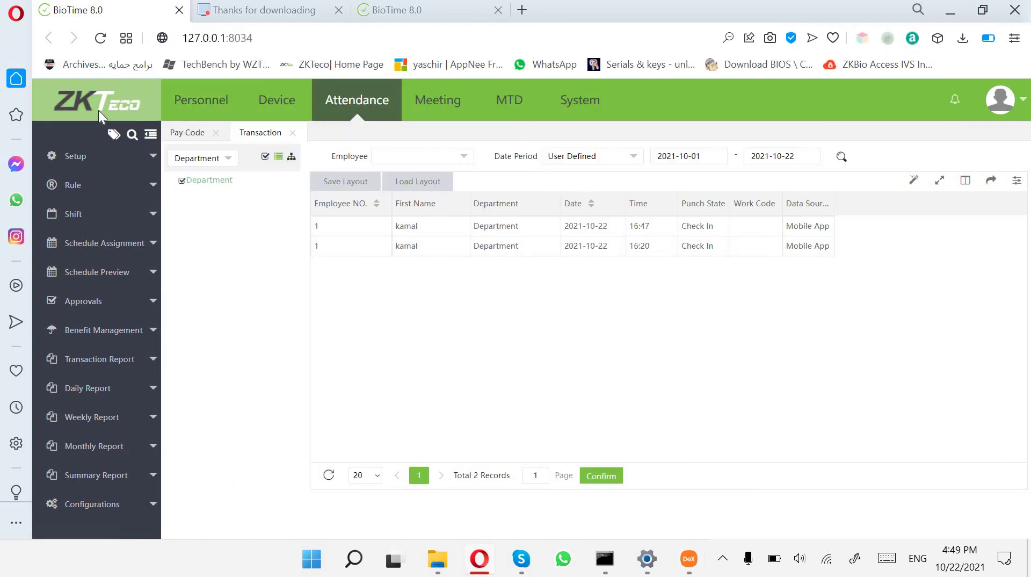
Reload the dashboard to fetch new punches, then open the Personnel employee list.
left_click(99, 110)
left_click(99, 39)
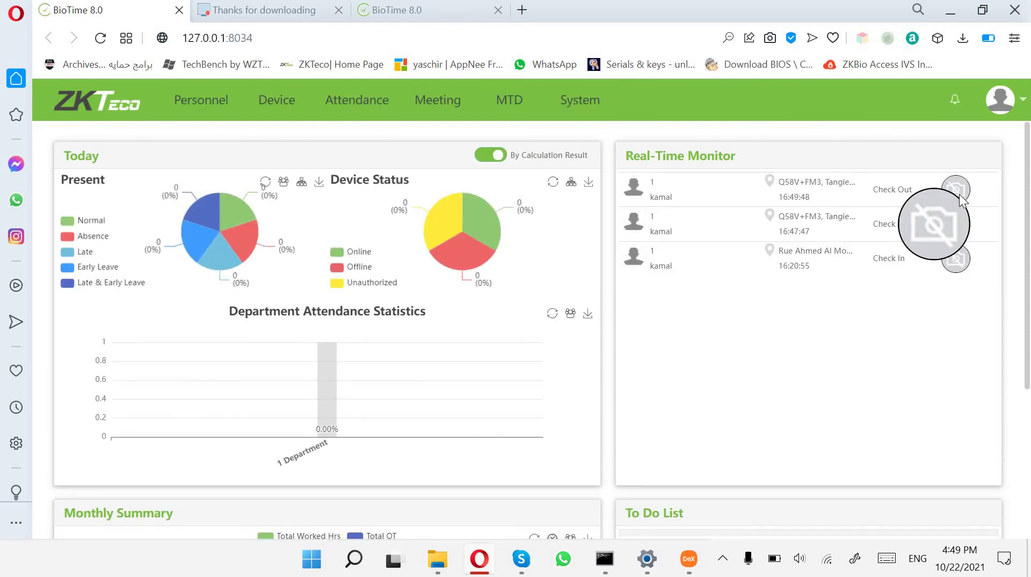
left_click(194, 110)
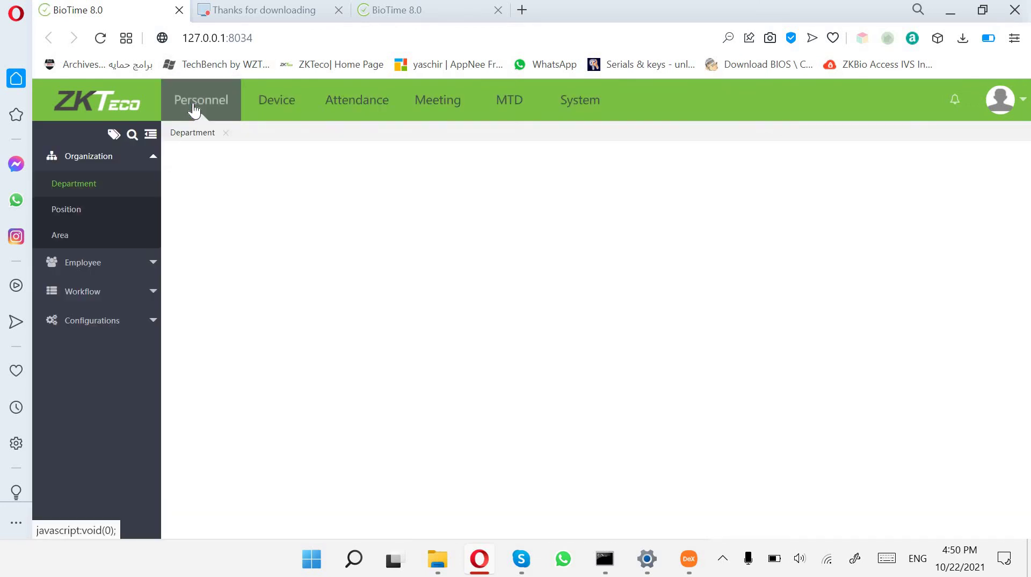
left_click(124, 262)
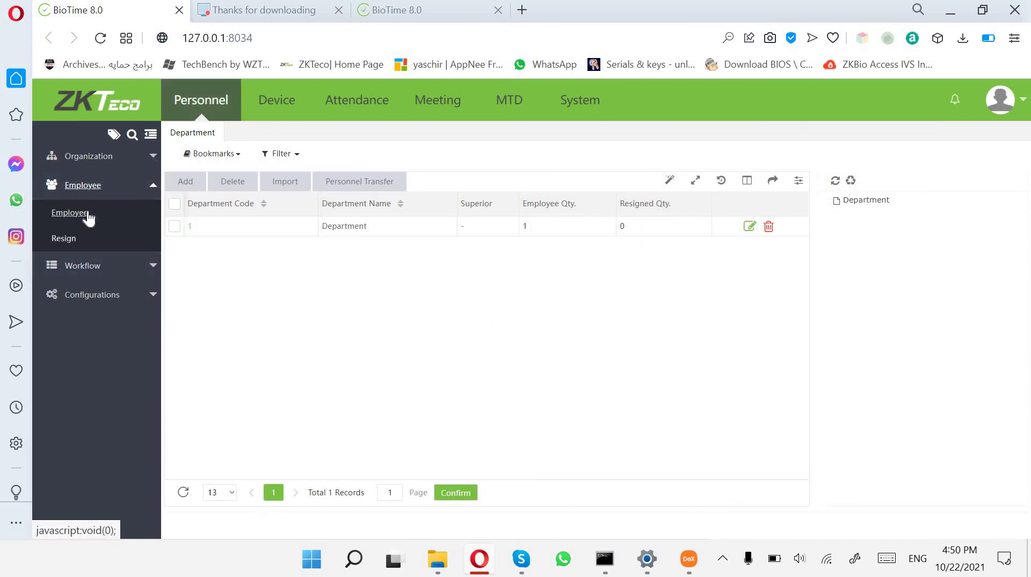
left_click(88, 215)
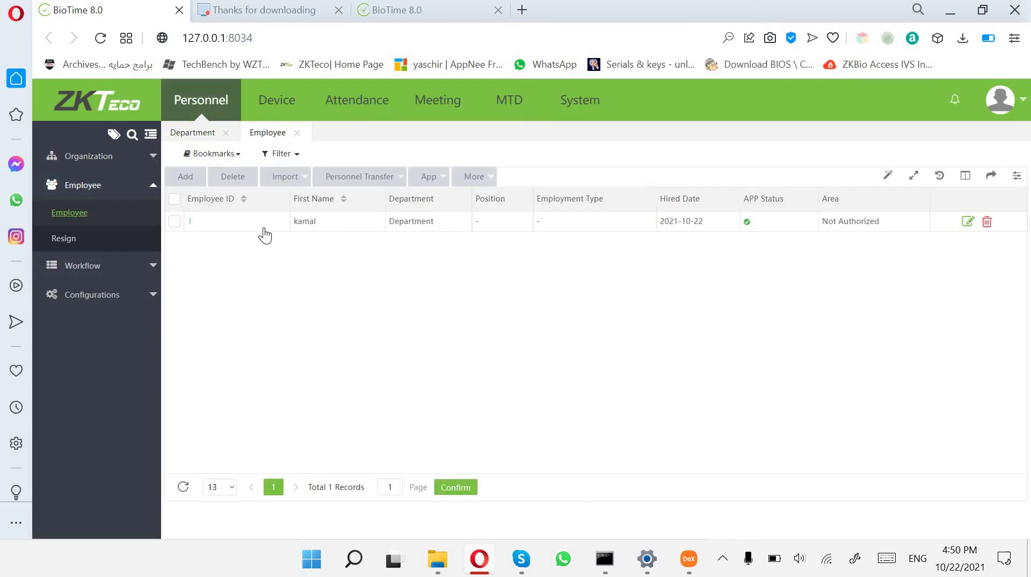
Open and confirm the employee's record, then return to the dashboard showing the 16:49:48 Check Out.
double_click(245, 228)
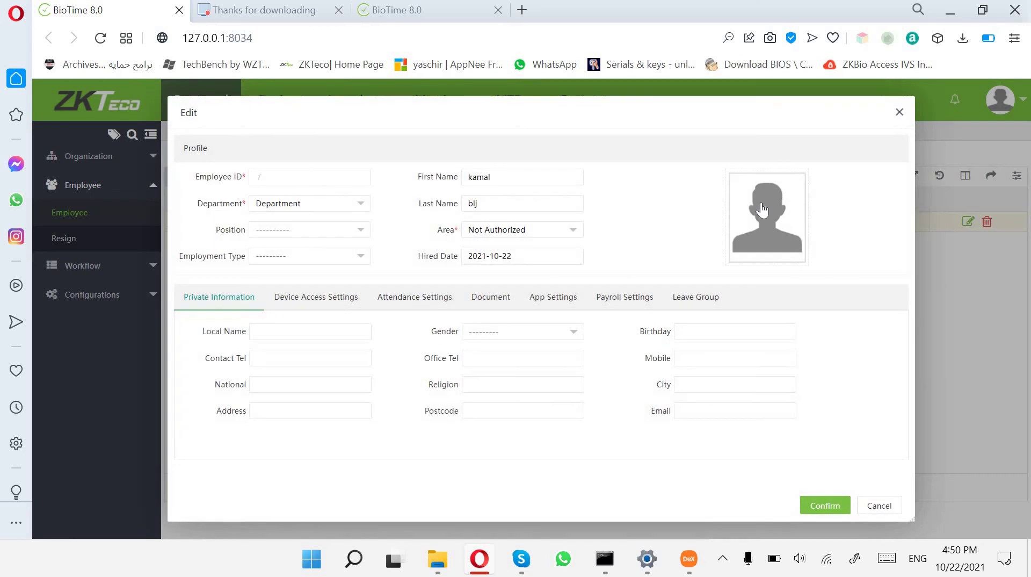
left_click(703, 296)
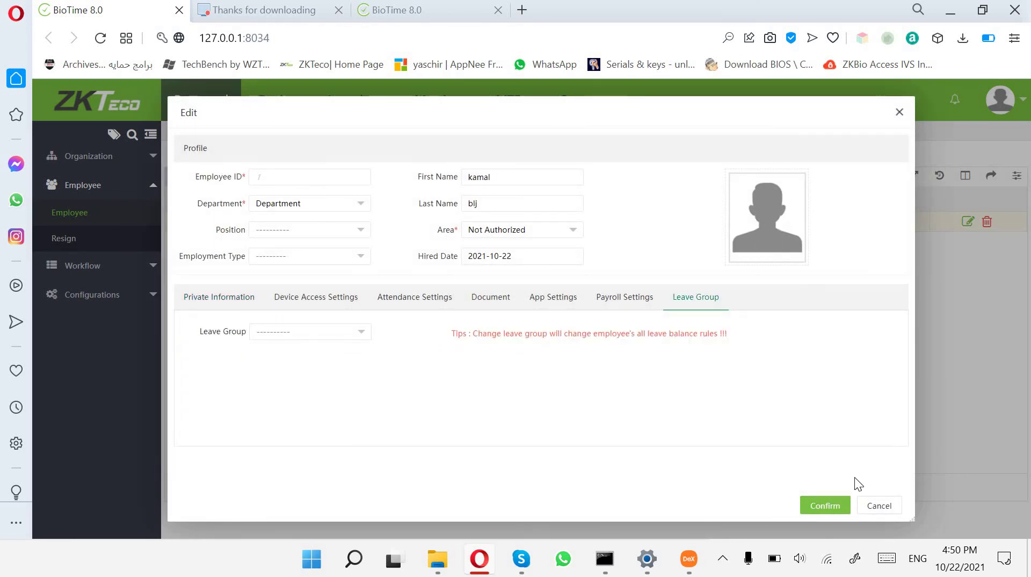
left_click(867, 506)
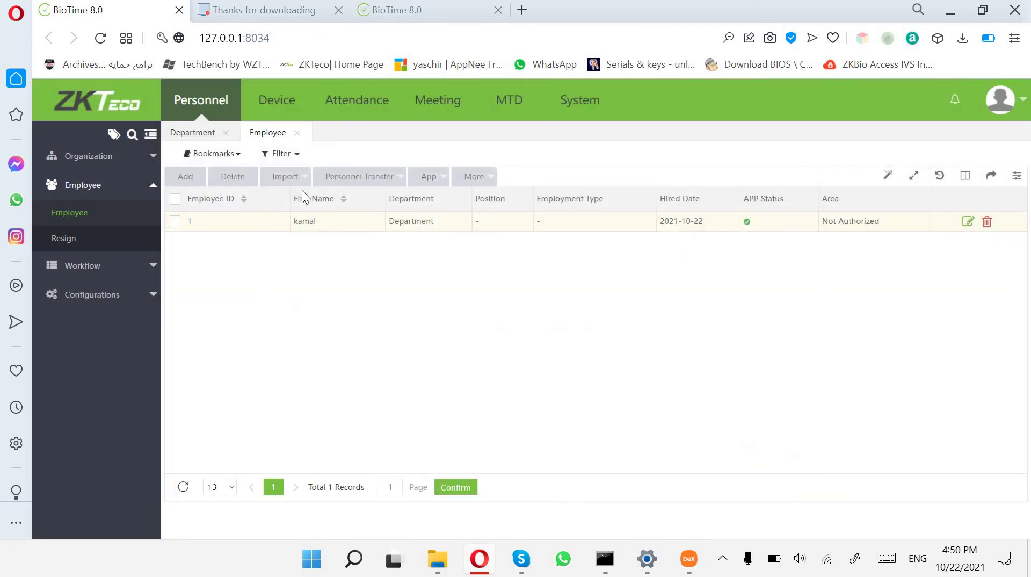
left_click(97, 99)
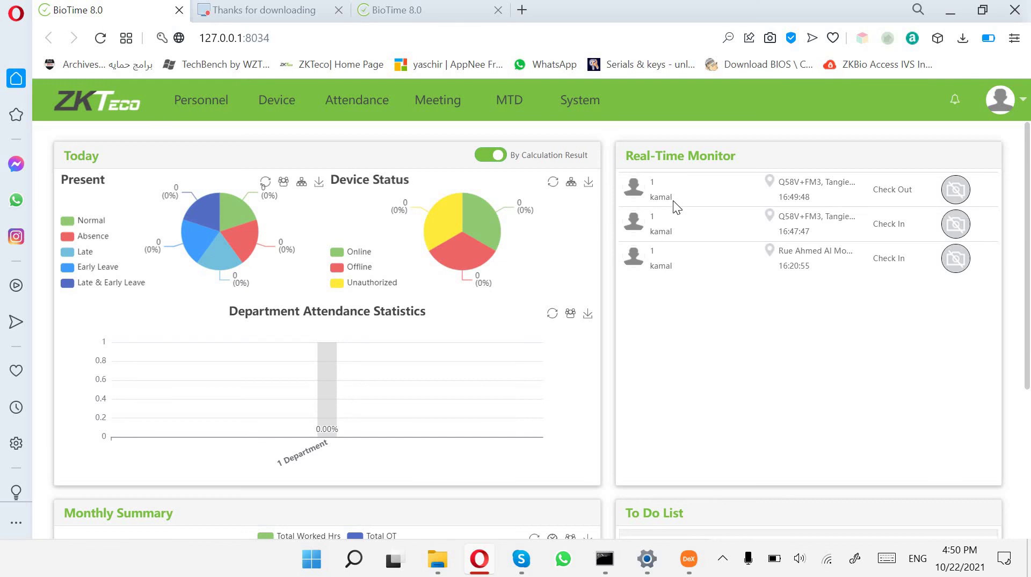
triple_click(905, 223)
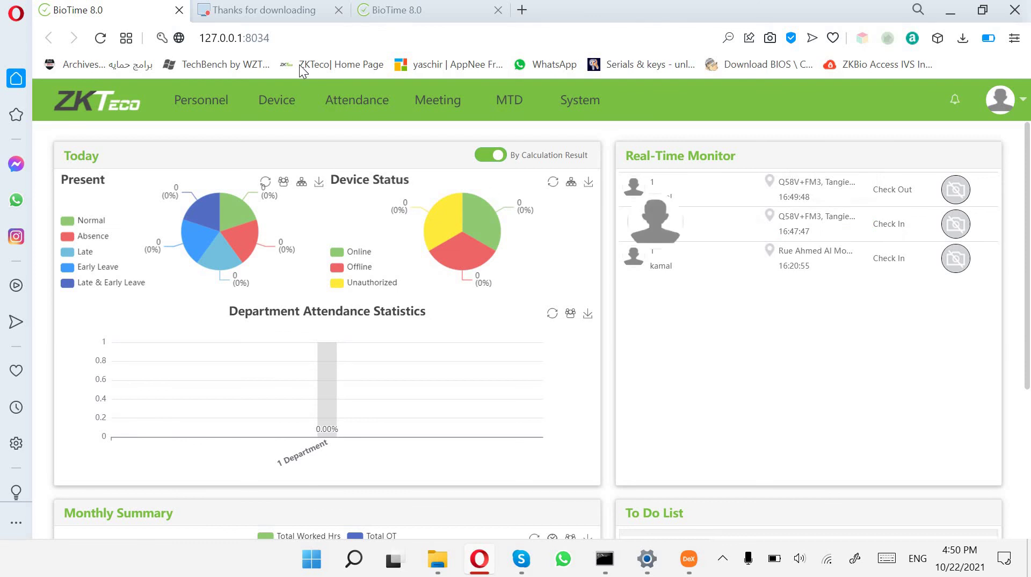
Open Attendance > Transaction Report > First & Last and tick the Department to show 16:20–16:49.
left_click(369, 116)
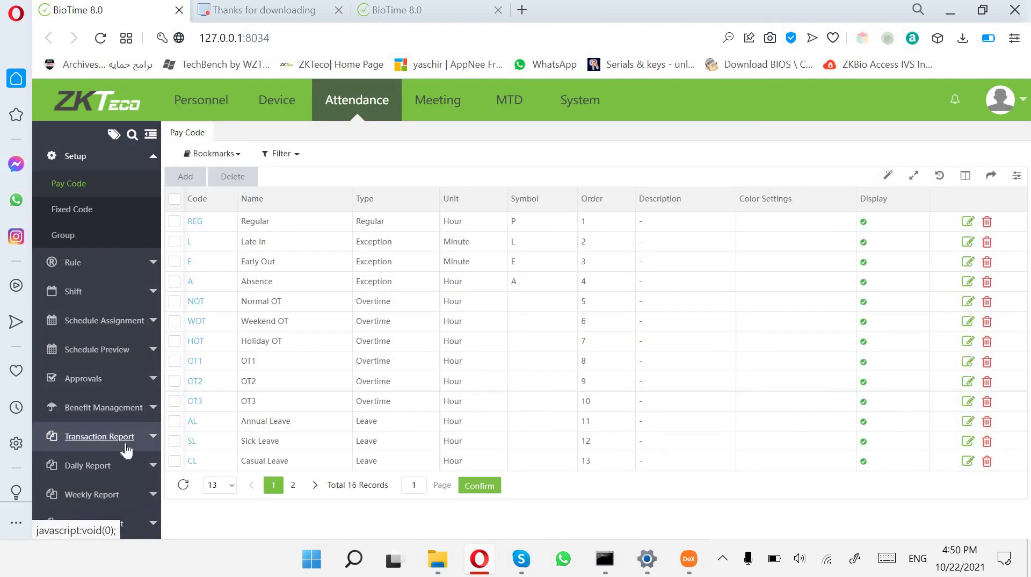
left_click(126, 445)
left_click(91, 446)
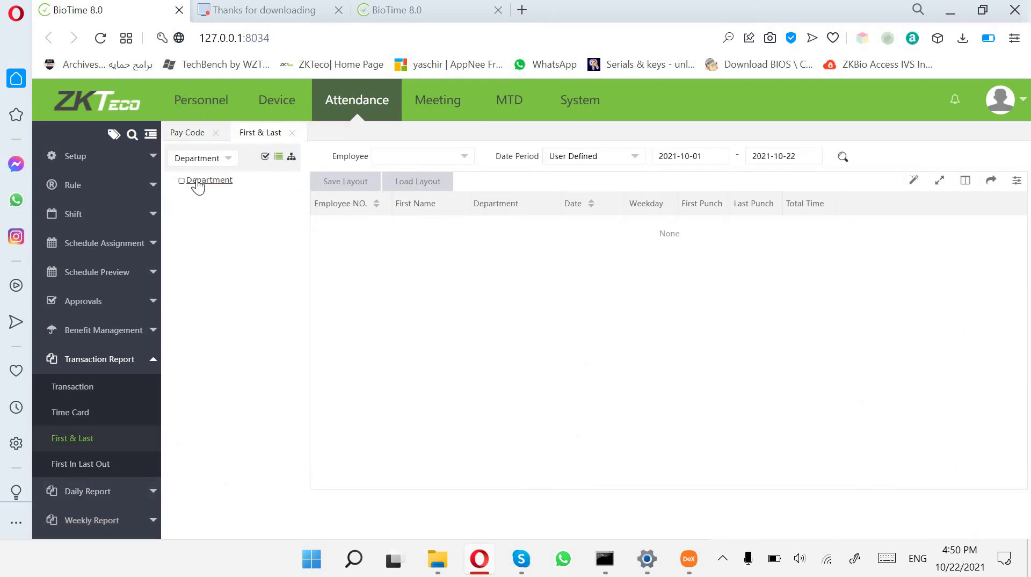
left_click(198, 183)
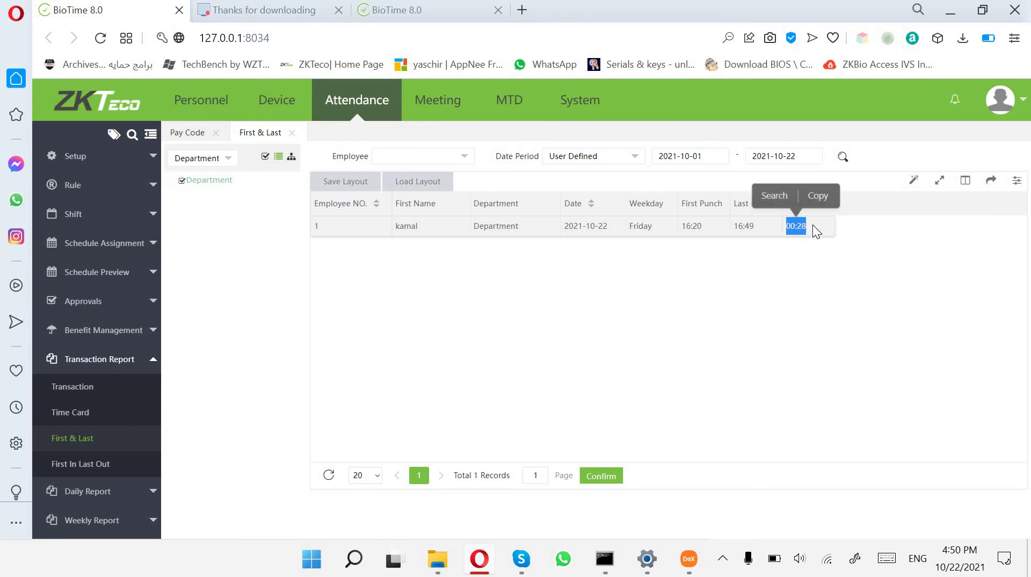
mouse_move(694, 560)
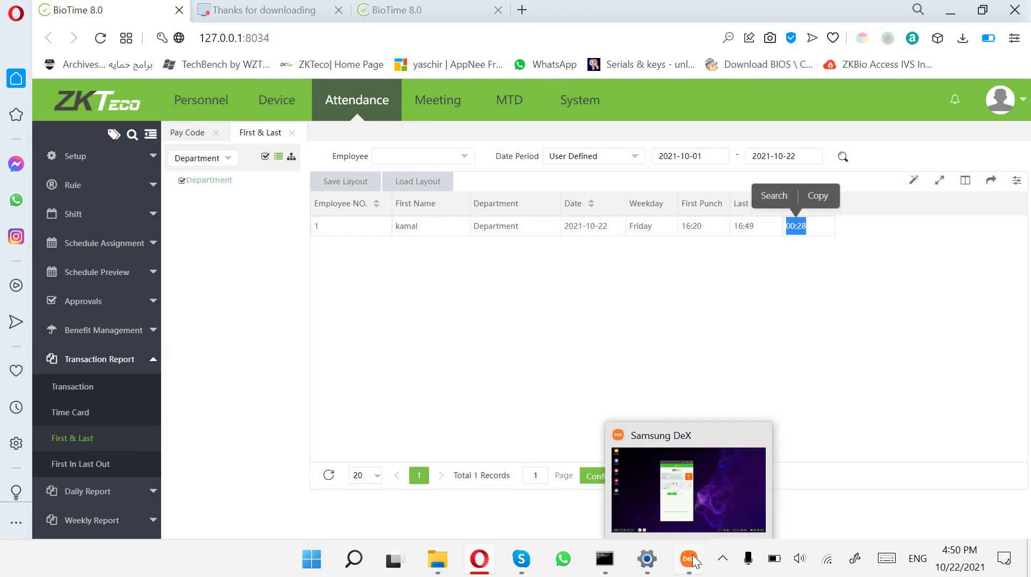